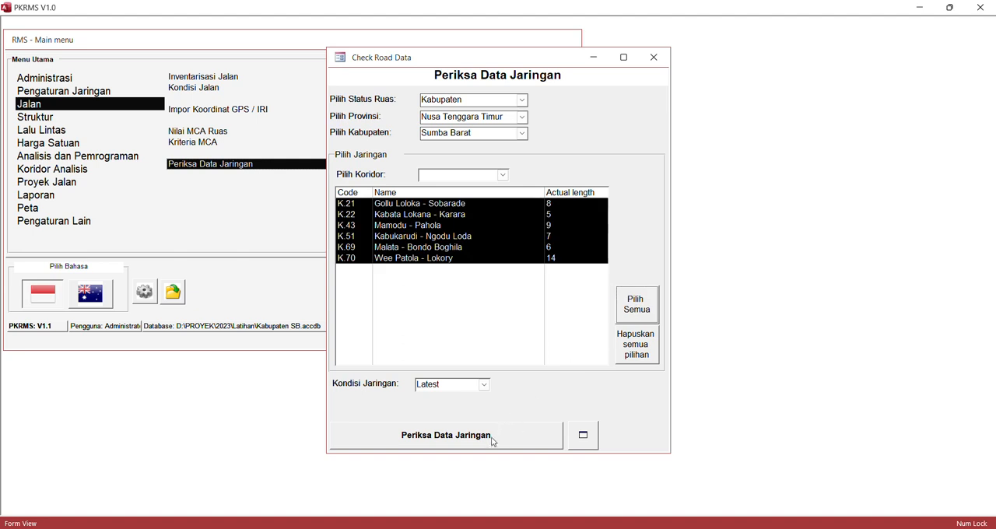
- Run the network data check on all selected Sumba Barat roads with the Latest condition data
click(493, 440)
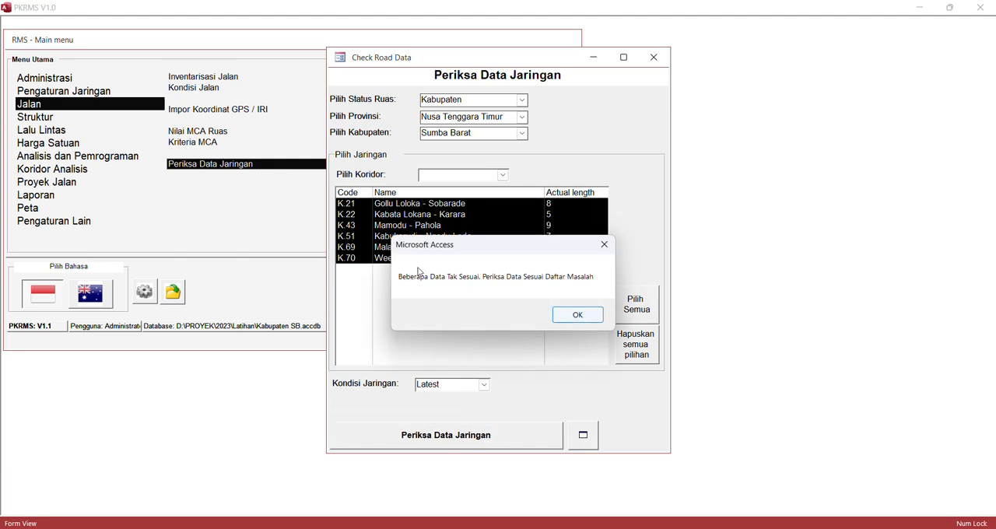
click(590, 317)
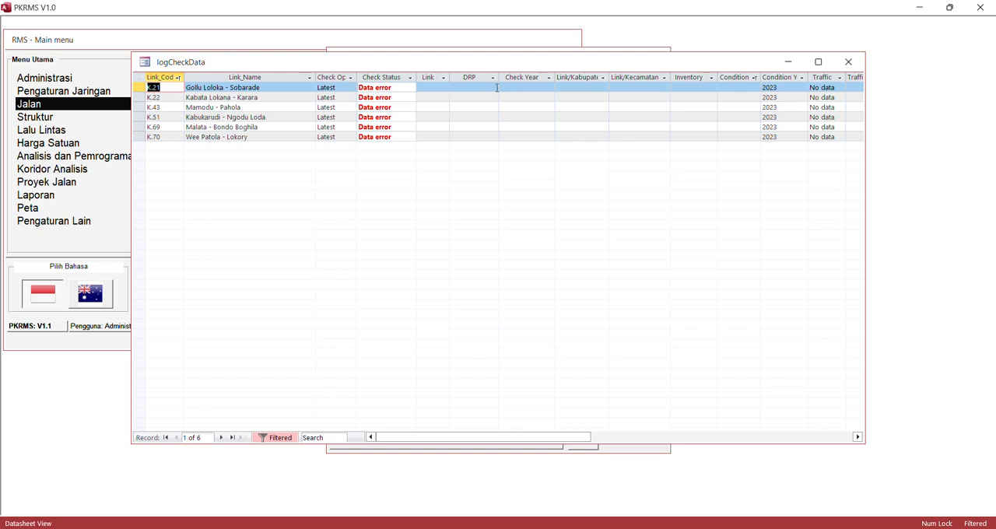
- Examine the DRP column of the check log for each road, including K.21, K.22 and K.69, and close the check
click(492, 88)
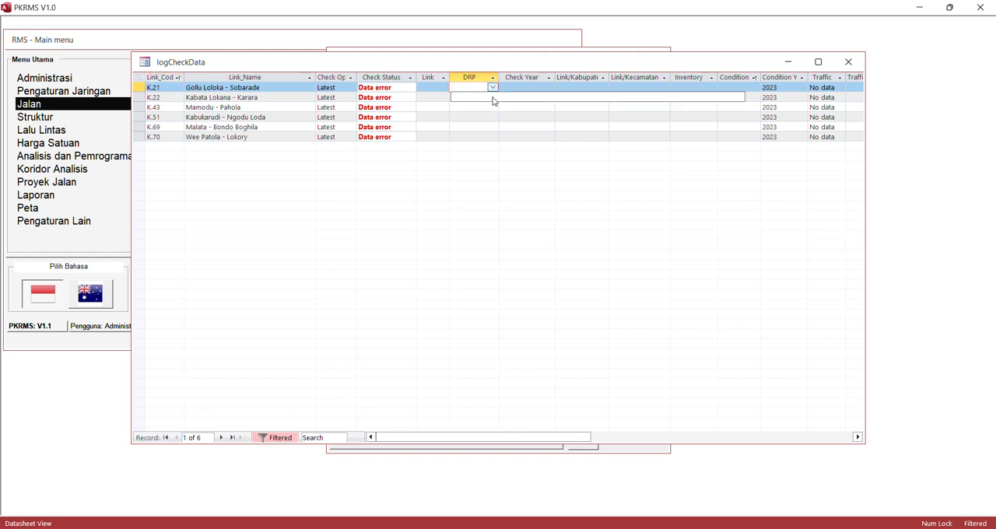
click(492, 99)
click(491, 126)
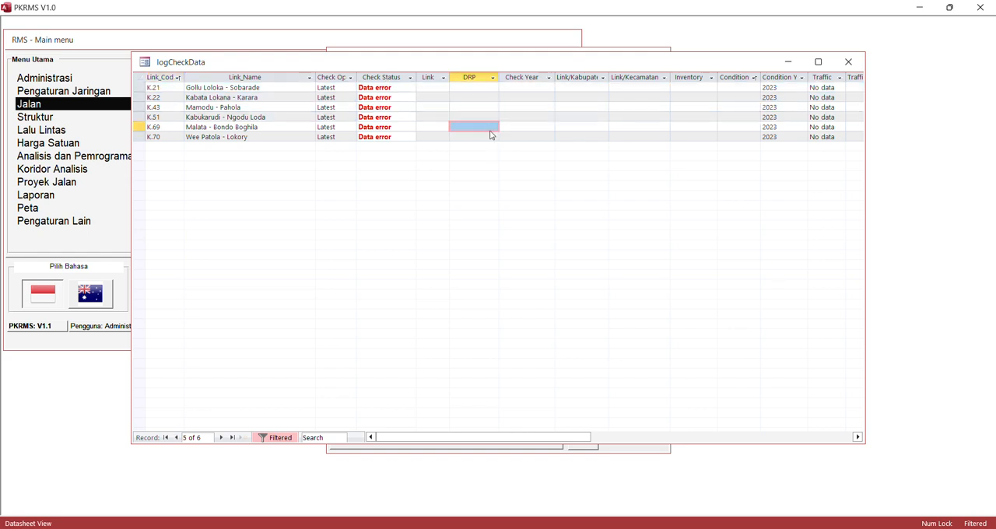
click(492, 136)
click(494, 117)
click(495, 96)
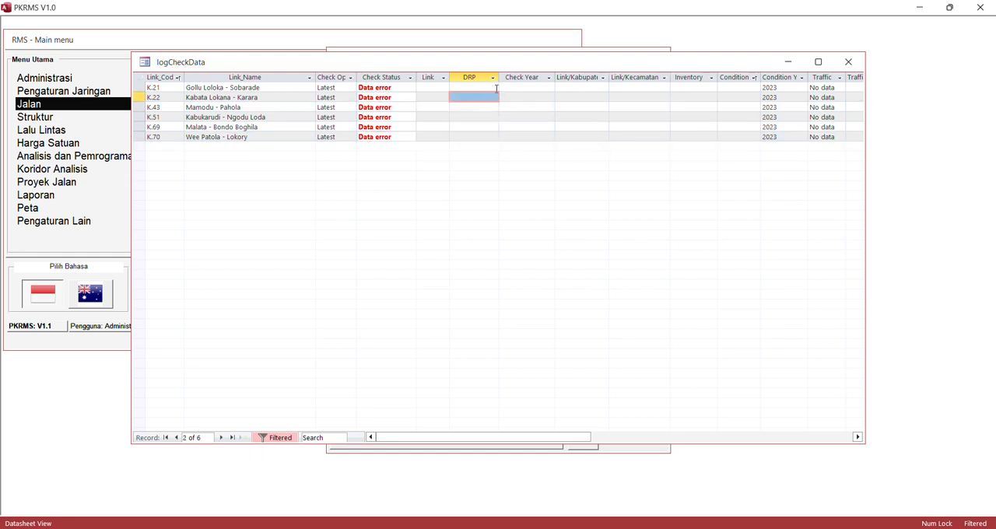
click(493, 87)
click(491, 106)
click(491, 97)
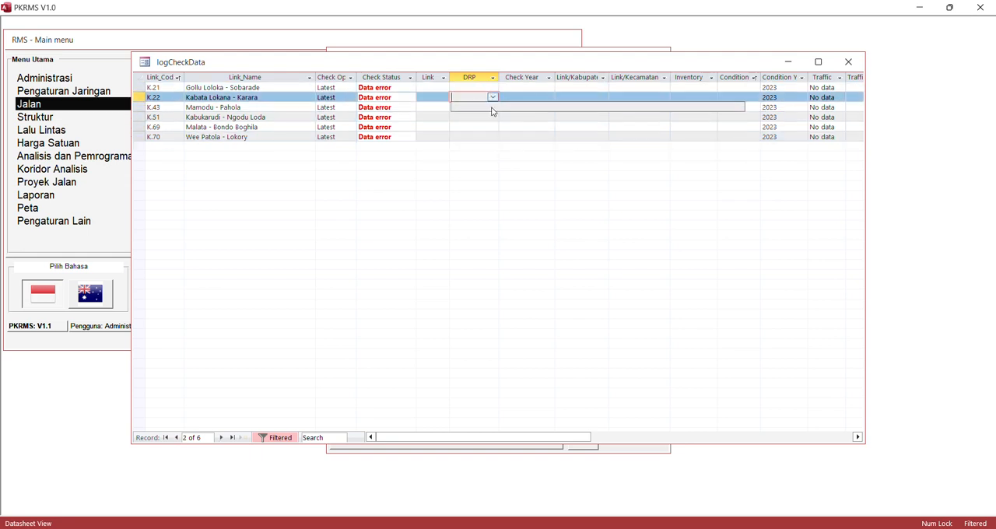
click(849, 62)
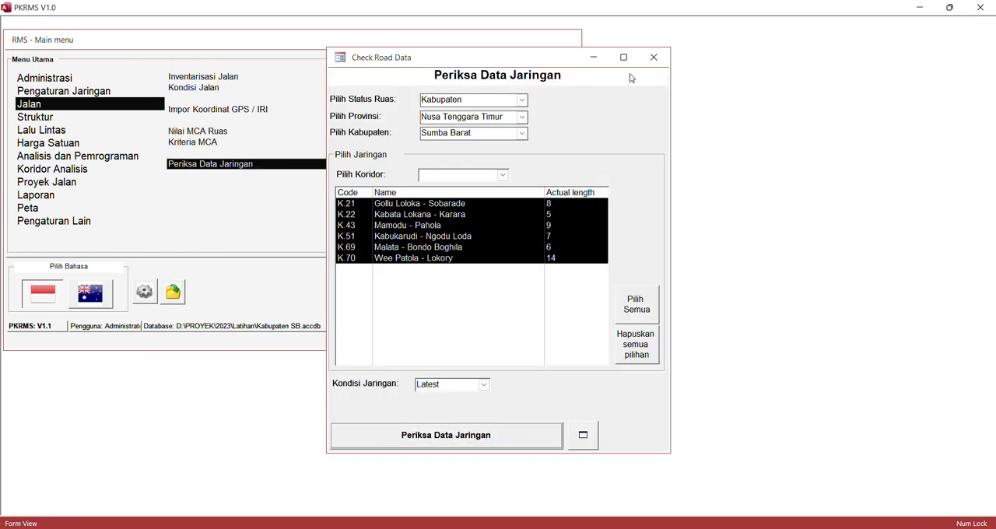
click(653, 57)
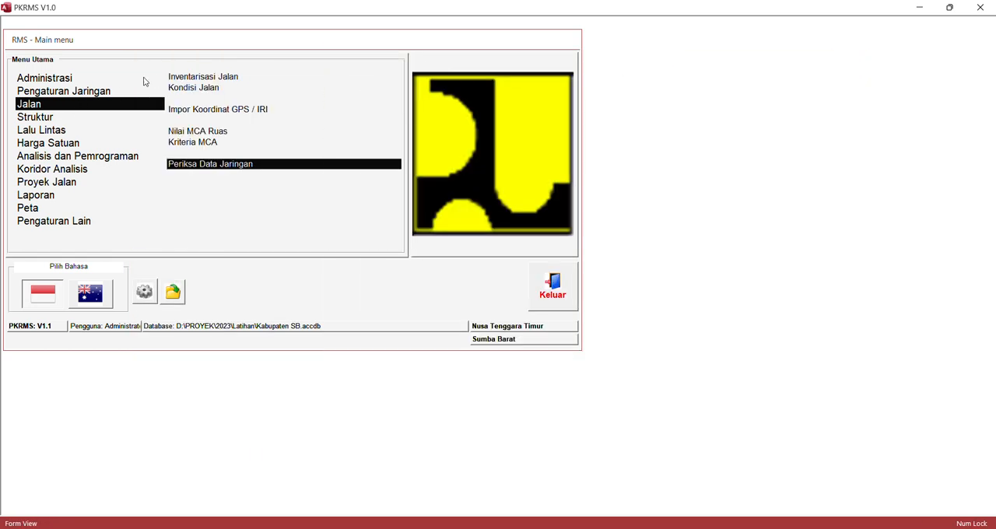
- Generate kilometre posts for road K.21 in the DRP form, starting at Patok KM 0 with Offset 0
click(91, 95)
click(177, 88)
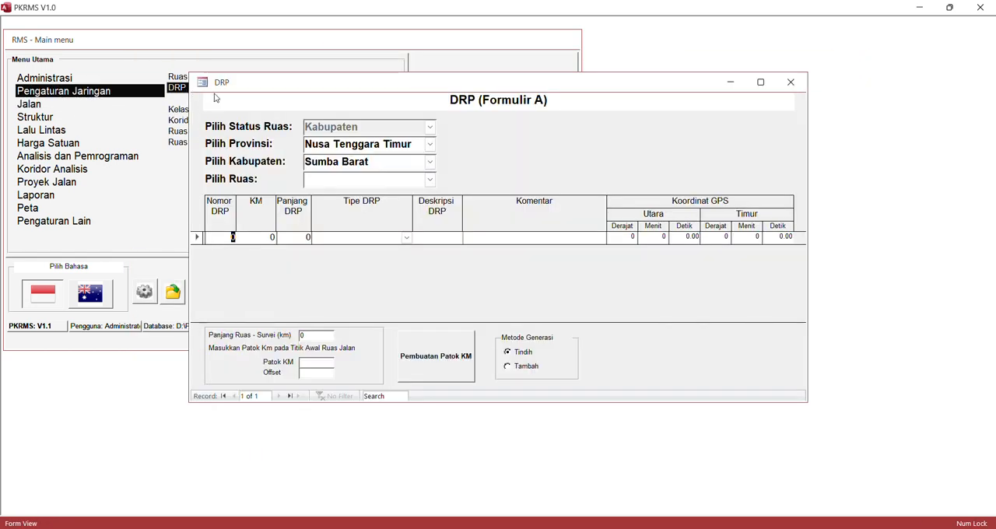
click(430, 179)
click(424, 196)
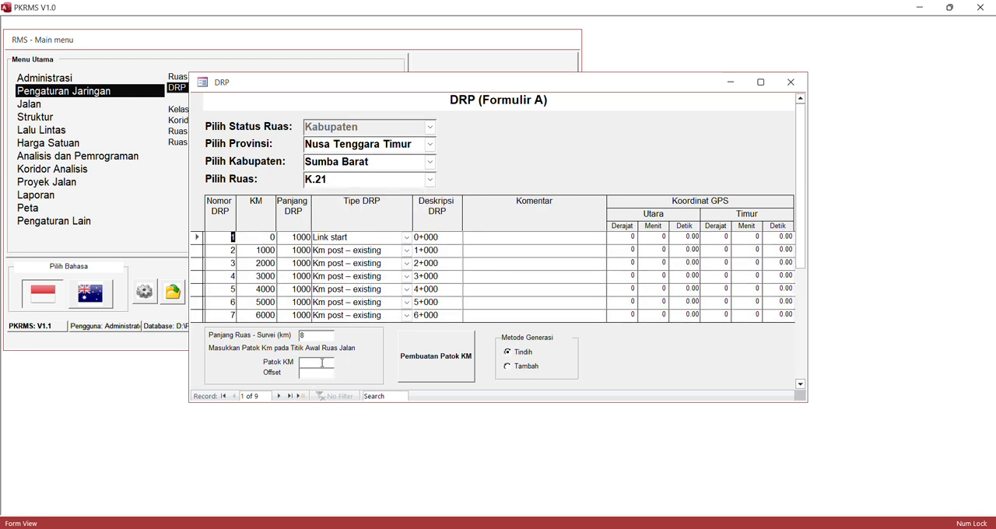
click(320, 362)
click(438, 360)
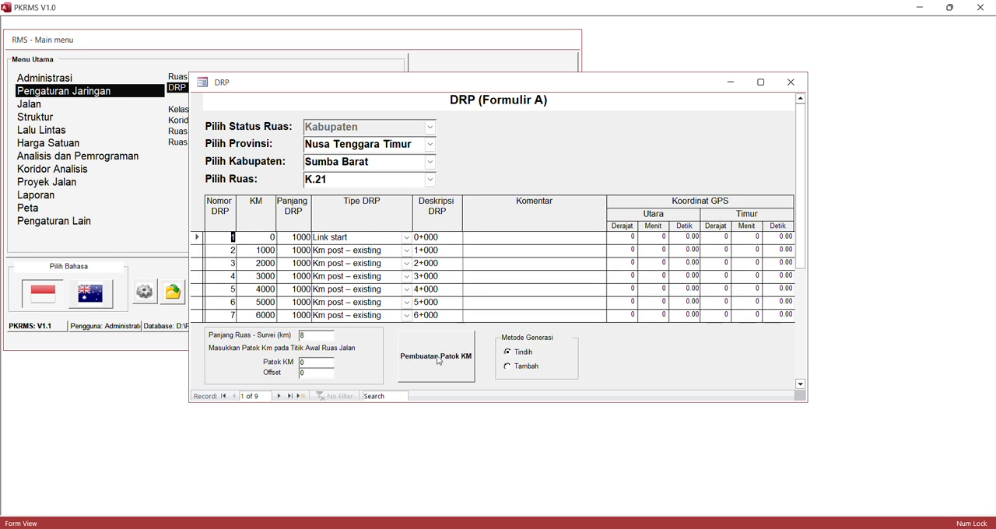
- Generate kilometre posts for roads K.22 and K.43, each with the Tindih method
click(430, 180)
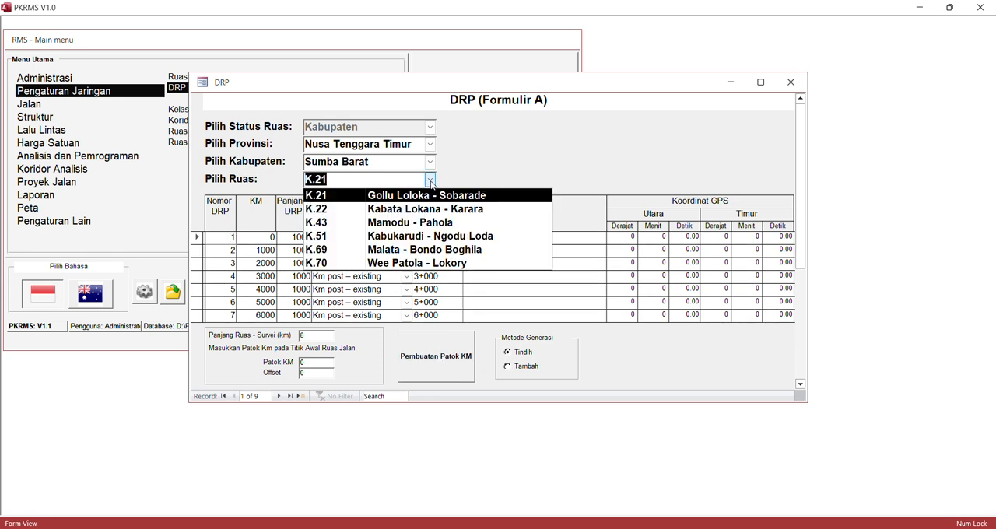
click(413, 215)
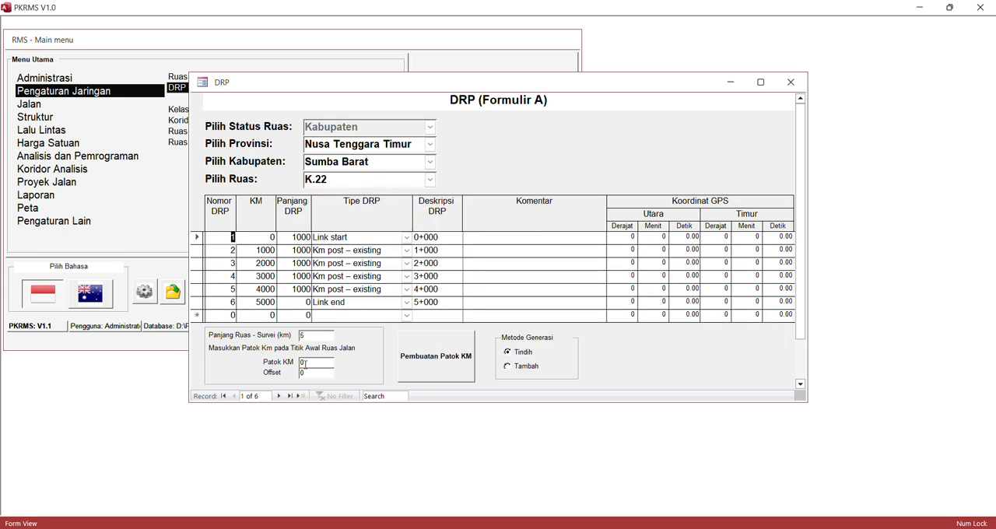
click(442, 358)
click(431, 179)
click(411, 224)
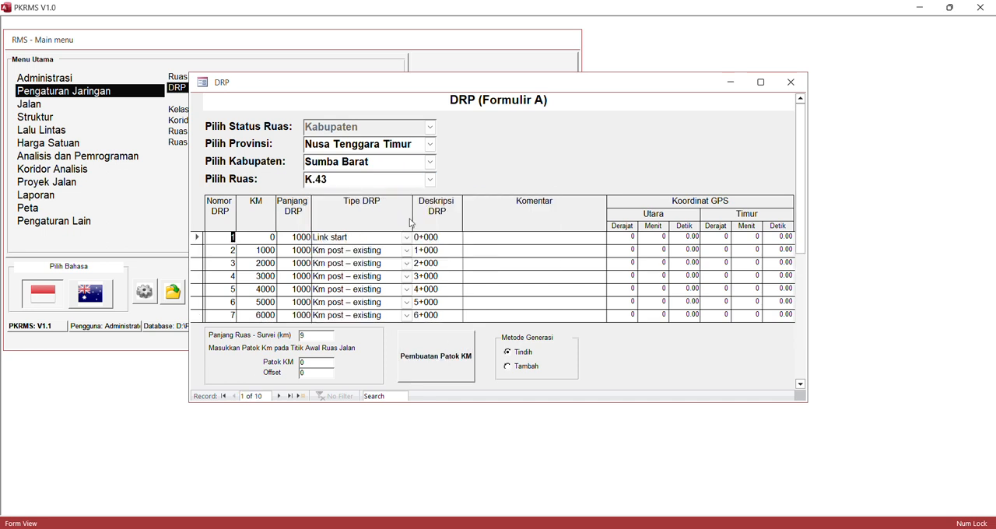
click(434, 364)
- Generate kilometre posts for roads K.51 and K.69, each with the Tindih method
click(430, 180)
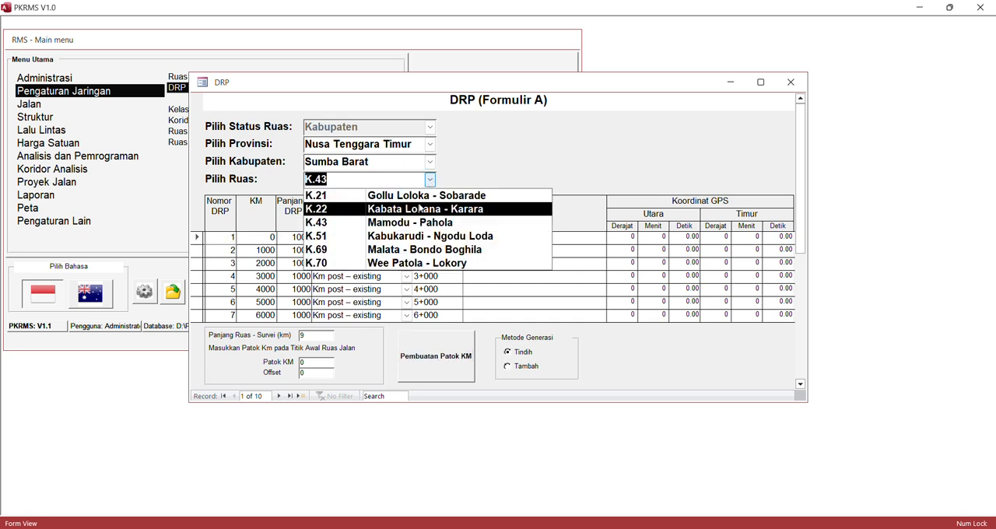
click(407, 236)
click(429, 361)
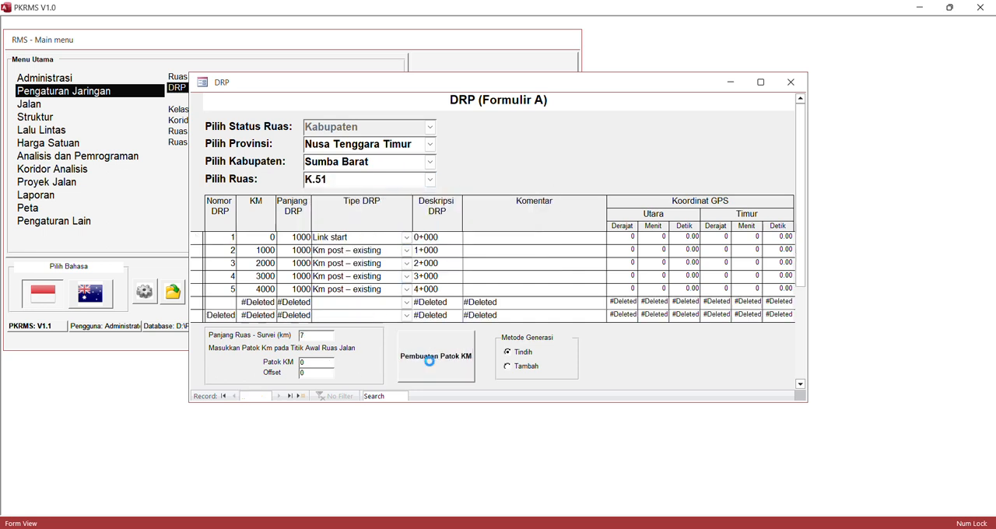
click(429, 178)
click(406, 251)
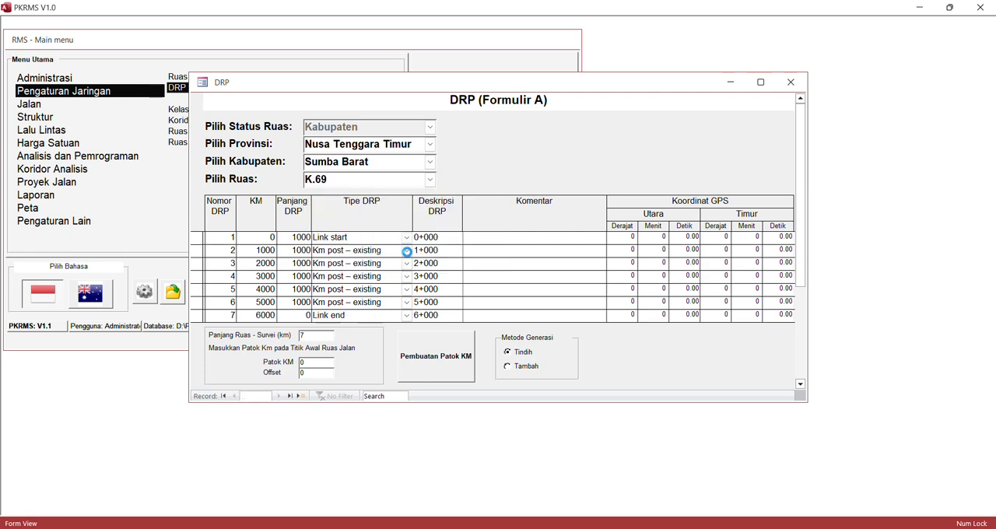
click(446, 372)
- Load the DRP records of road K.70, Wee Patola - Lokory, and close the DRP form
click(429, 180)
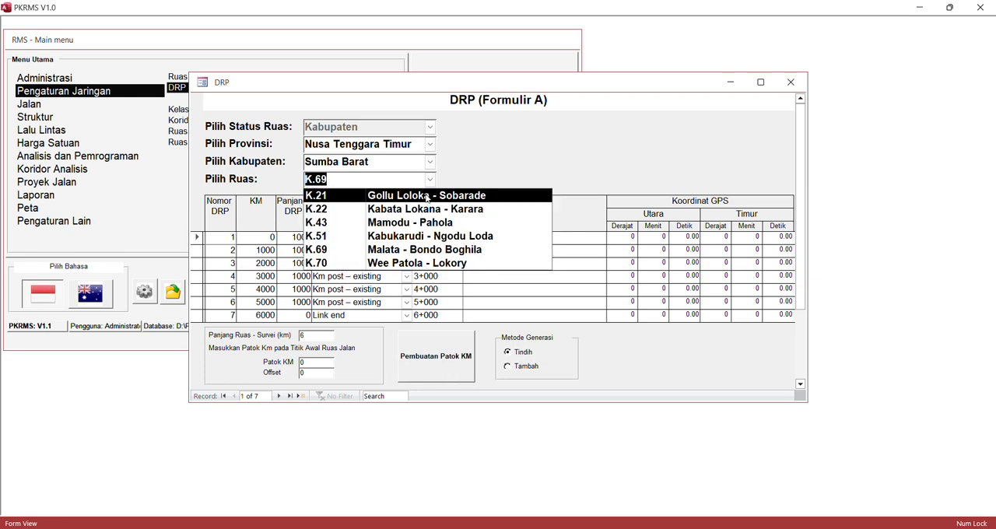
click(417, 263)
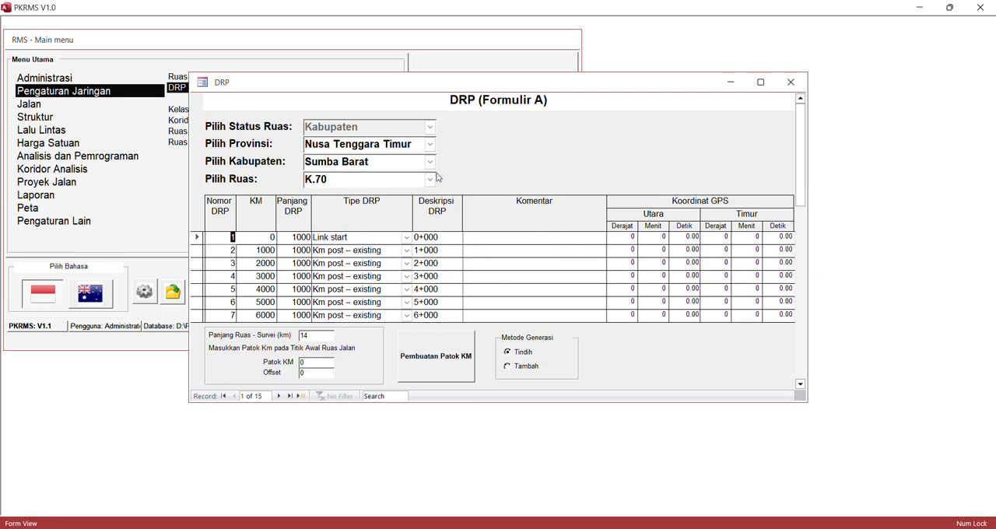
click(791, 83)
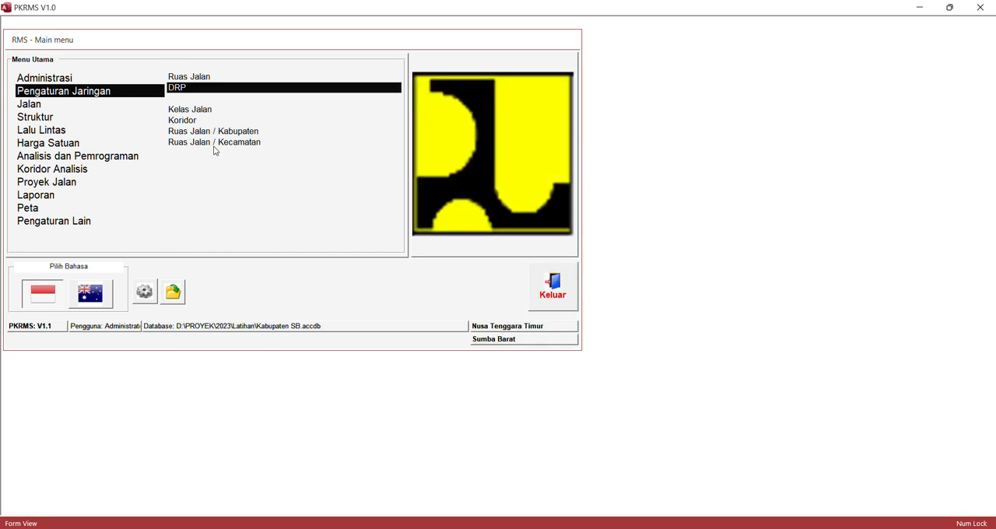
- Assign district 10 Loli to the 0+000 to 8+000 section of road K.21 in Ruas Jalan / Kecamatan
click(215, 144)
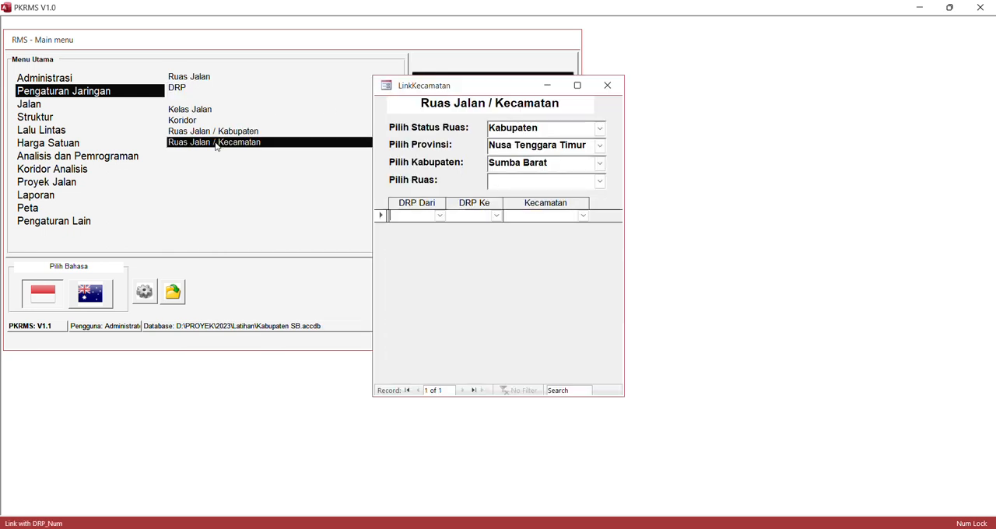
click(600, 181)
click(602, 198)
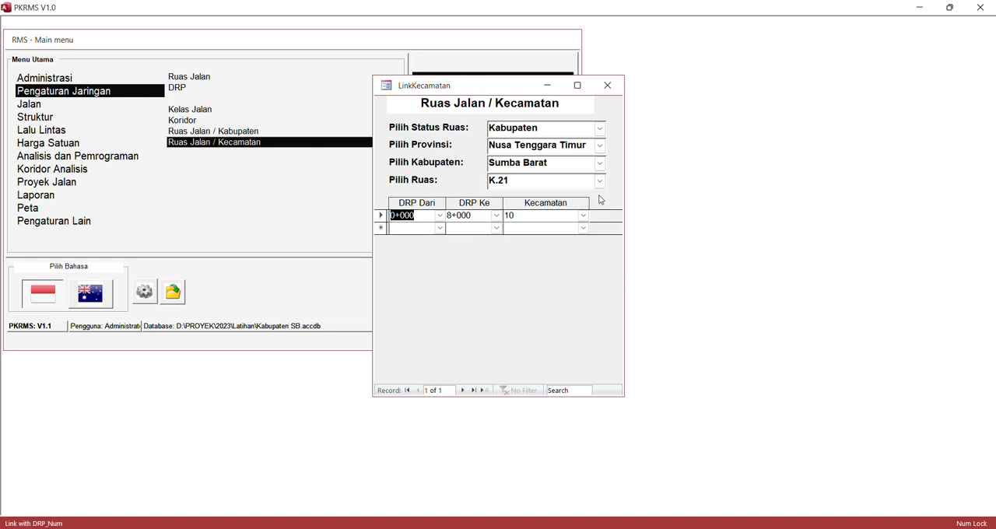
click(583, 215)
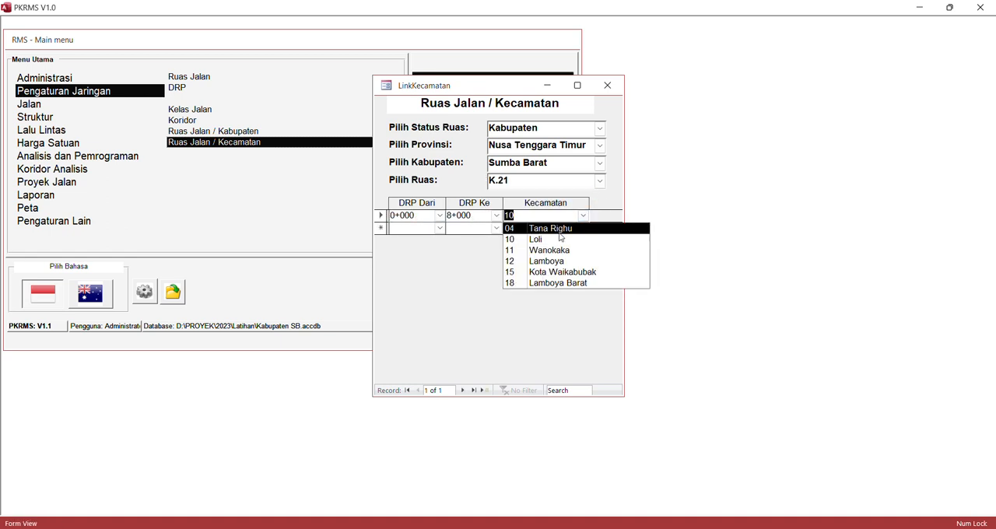
click(552, 237)
- Review the district assignment of road K.22 and close the Ruas Jalan / Kecamatan form
click(600, 181)
click(592, 209)
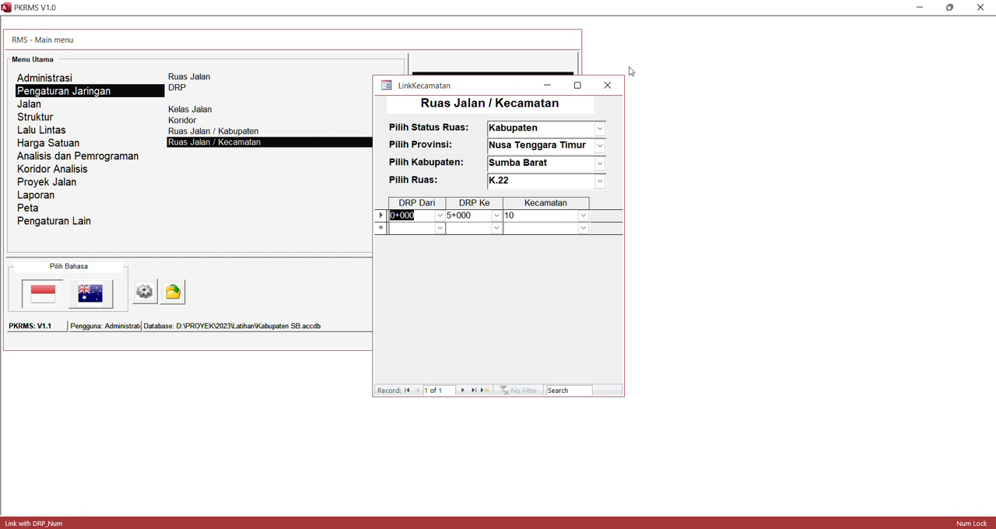
click(608, 87)
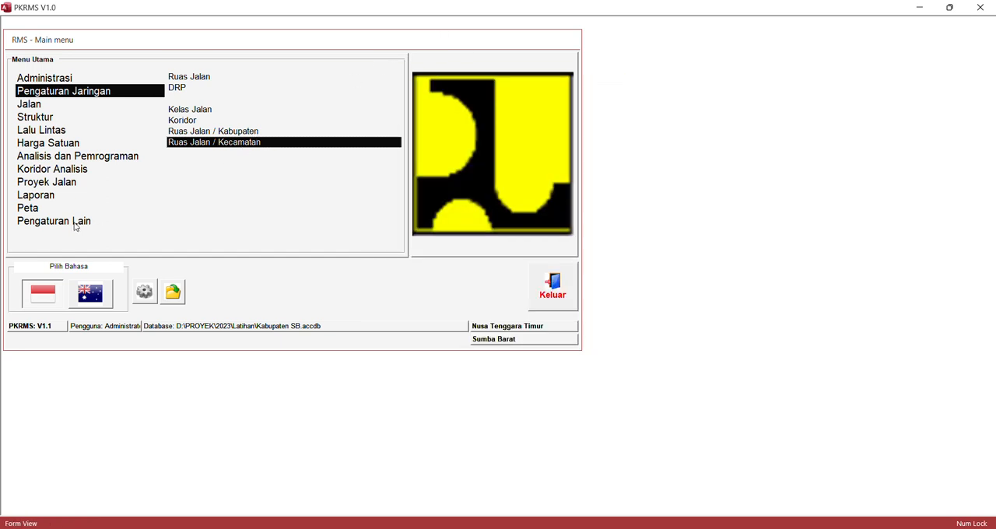
- Rerun the network data check with all Sumba Barat roads selected
click(48, 120)
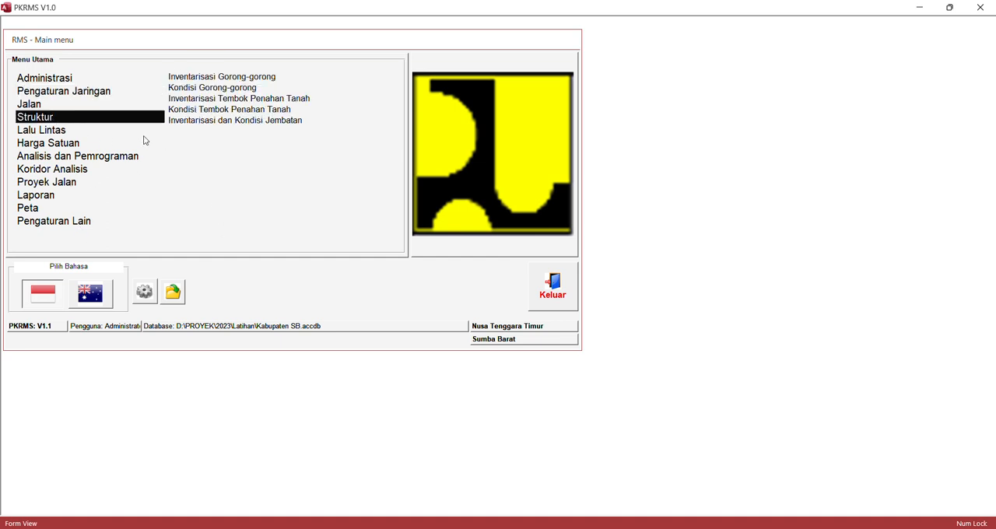
click(54, 133)
click(44, 106)
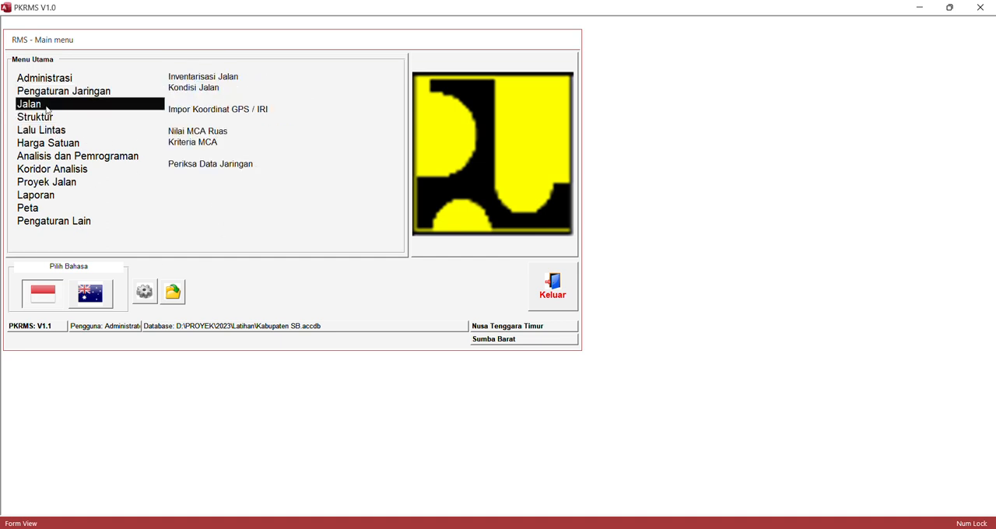
click(199, 165)
click(645, 308)
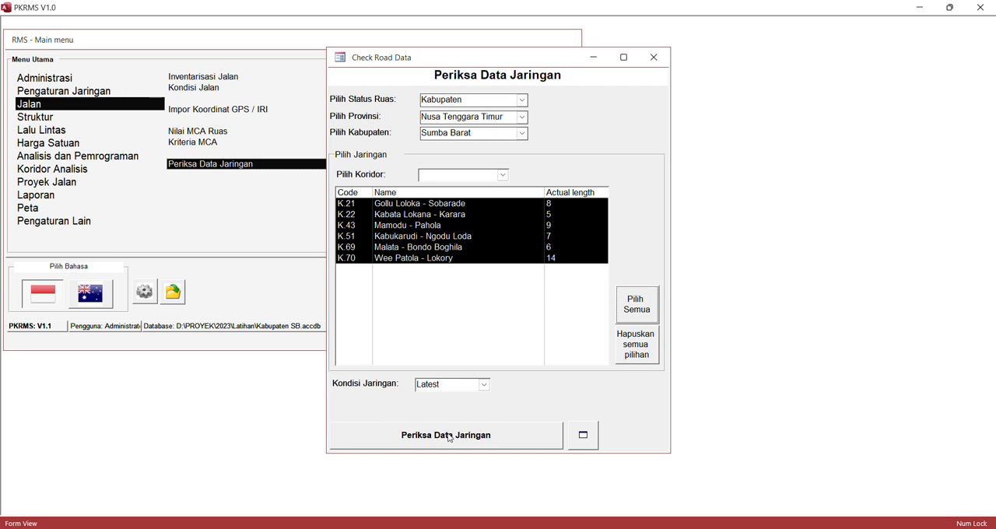
click(450, 436)
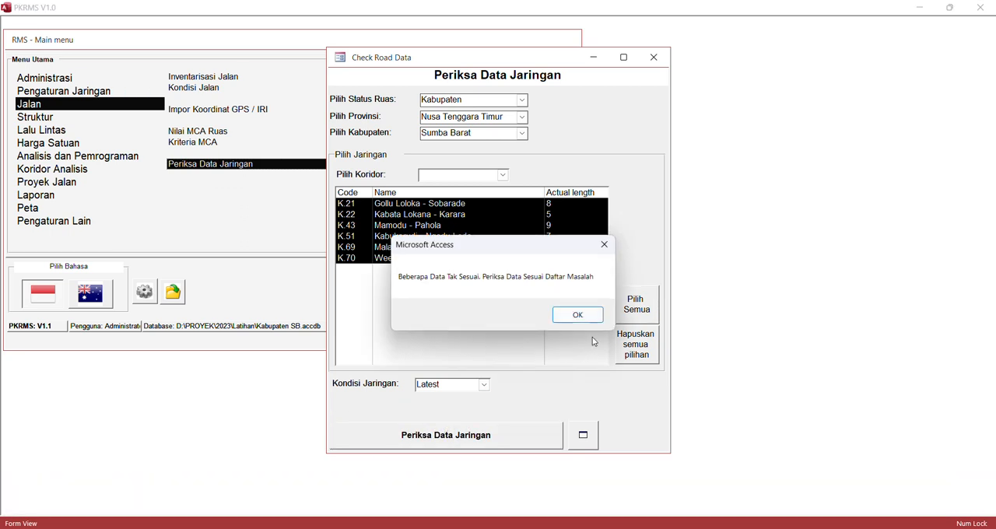
click(582, 314)
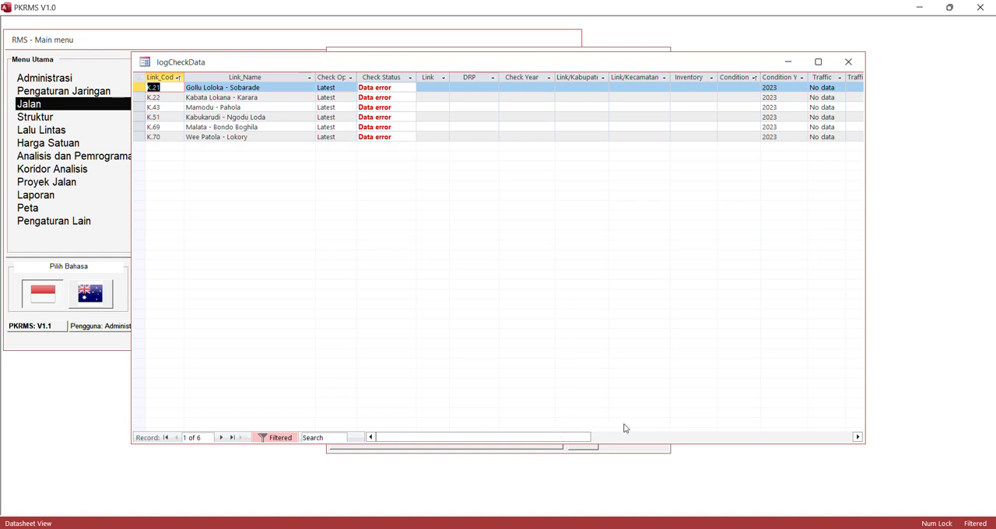
- Examine the check log's columns from DRP through Retaining Walls and close the check
drag(563, 438, 641, 438)
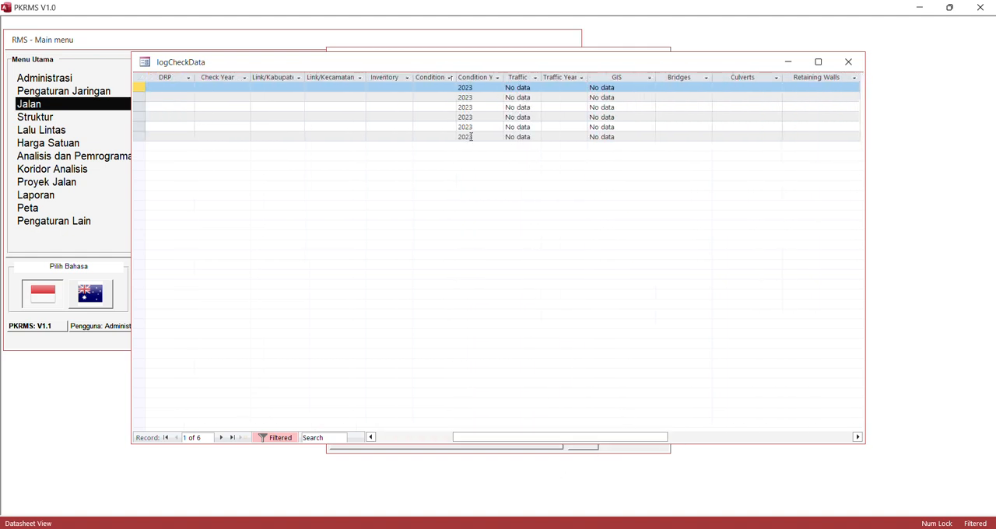
click(848, 62)
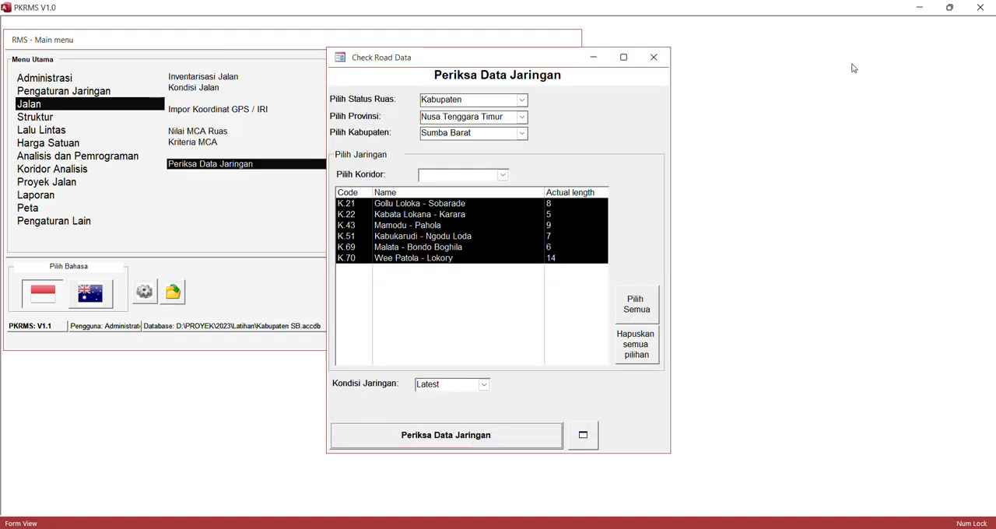
click(653, 57)
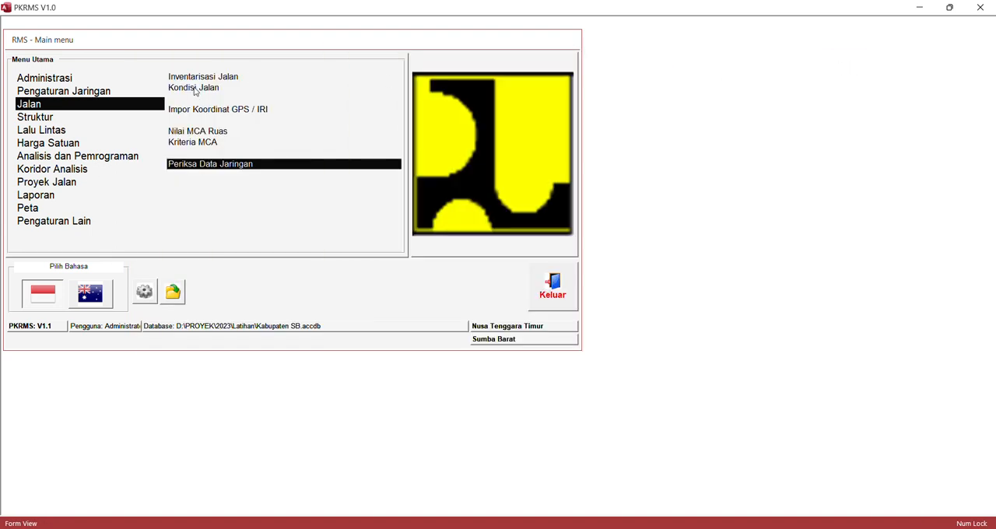
- Open the form for exporting and importing tablet survey data
click(52, 131)
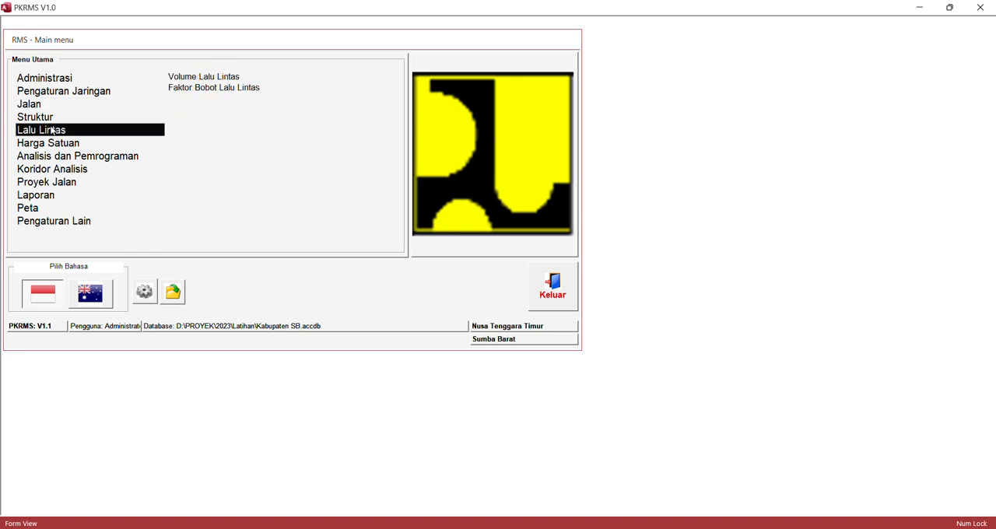
click(65, 224)
double_click(199, 76)
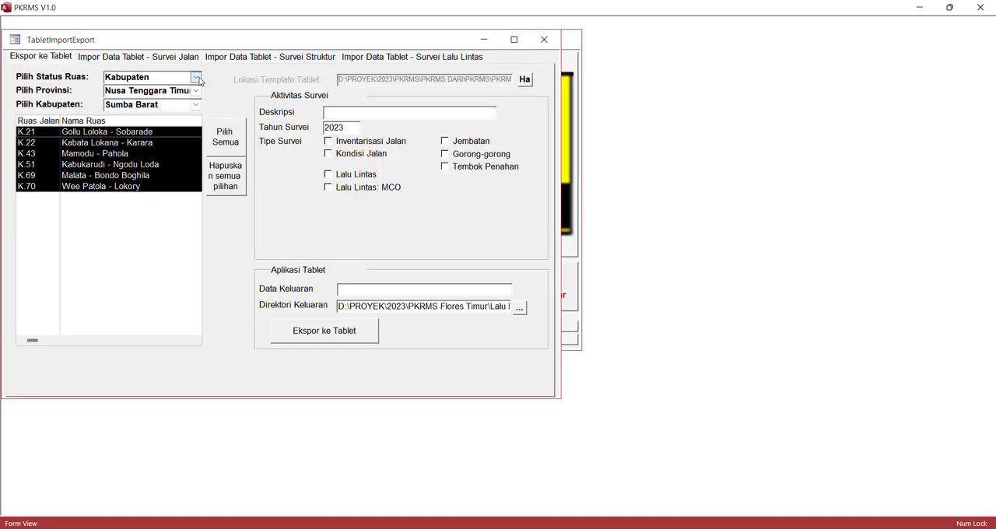
- Set up the tablet export's survey activity with description LALIN MCO and survey type Lalu Lintas: MCO
click(131, 59)
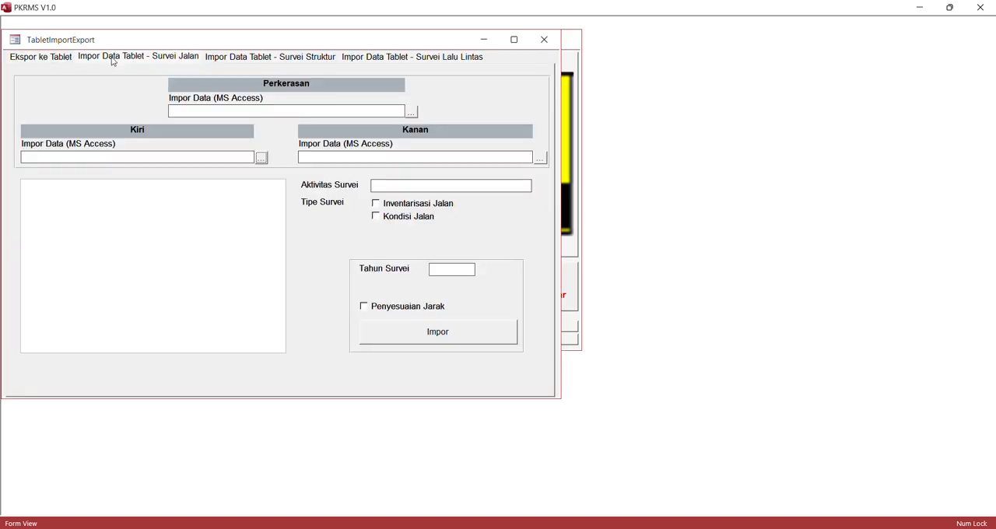
click(59, 58)
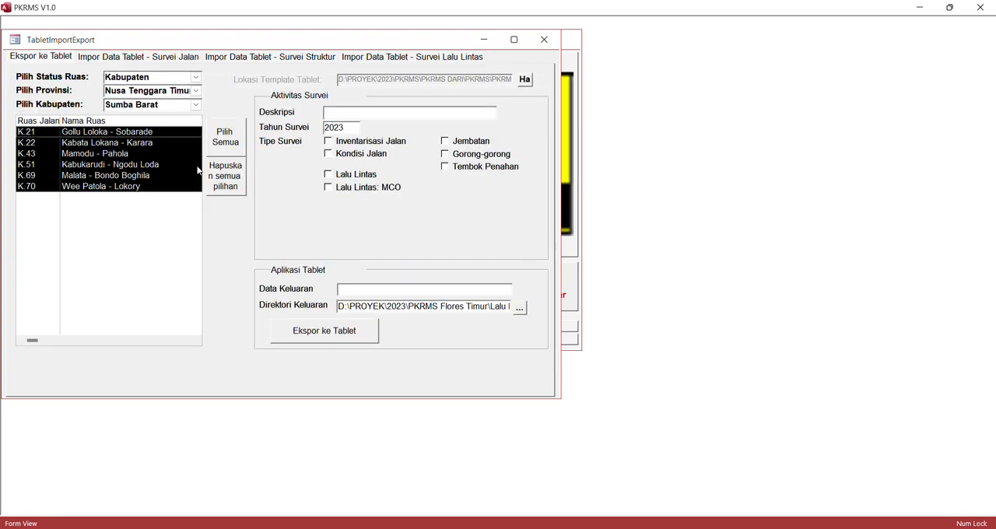
click(328, 189)
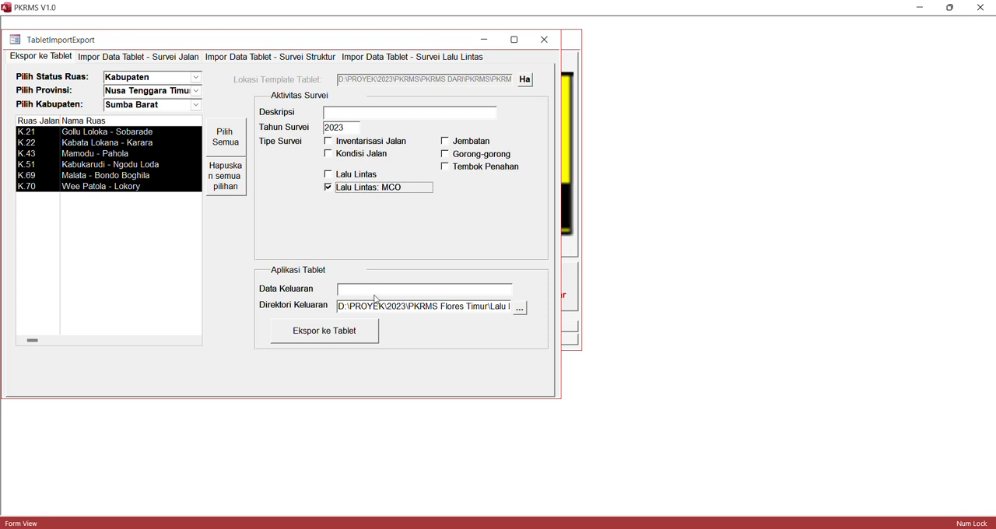
click(339, 110)
key(Caps_Lock)
text(LALIN MCO)
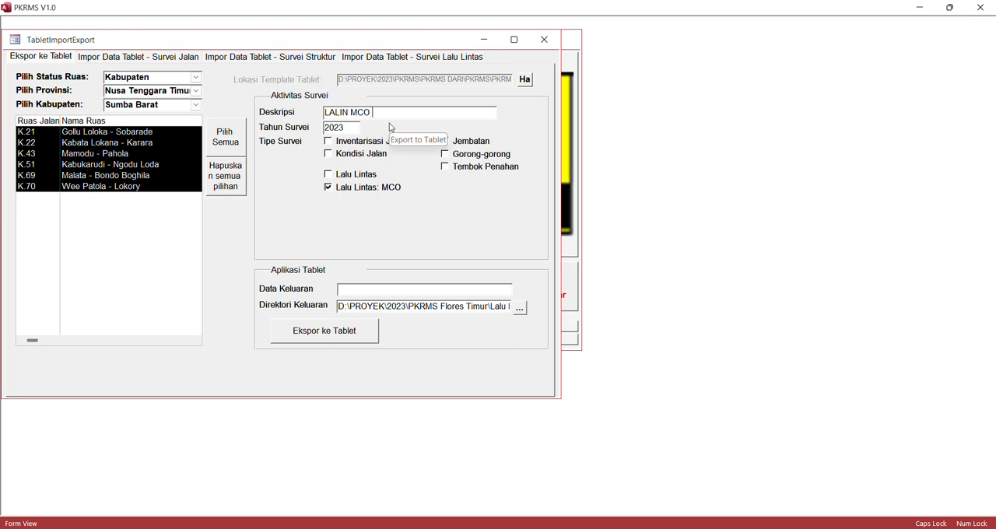
click(447, 288)
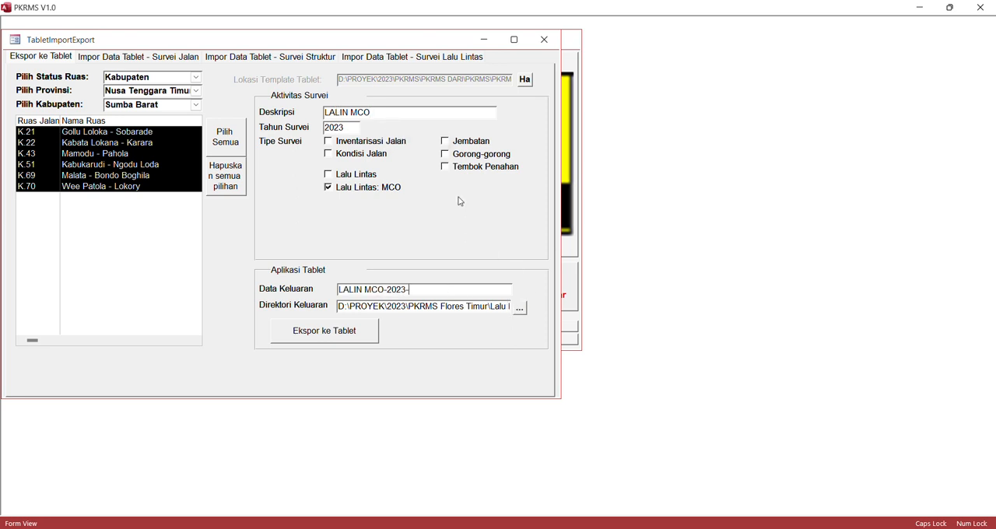
- Browse for the export's output directory and open the Latihan folder under PROYEK\2023
click(520, 308)
click(180, 50)
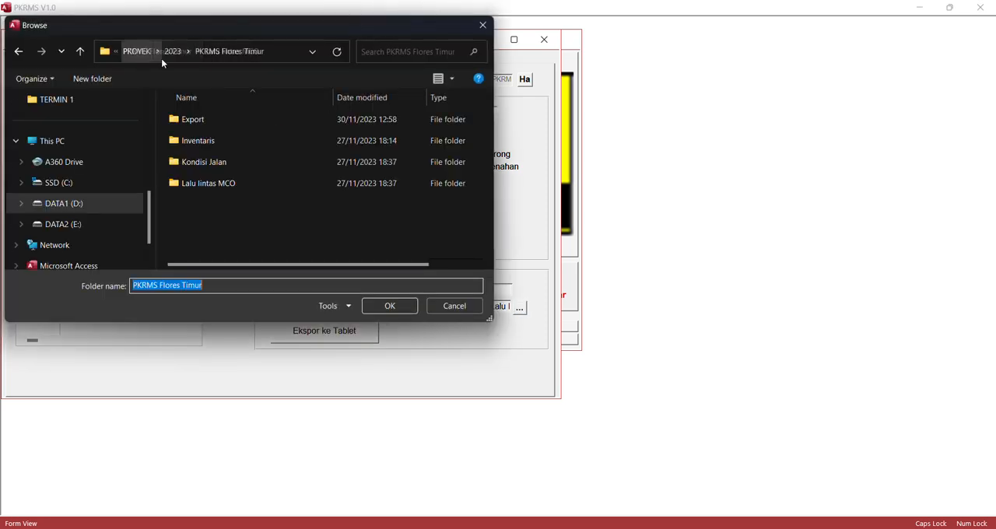
click(179, 53)
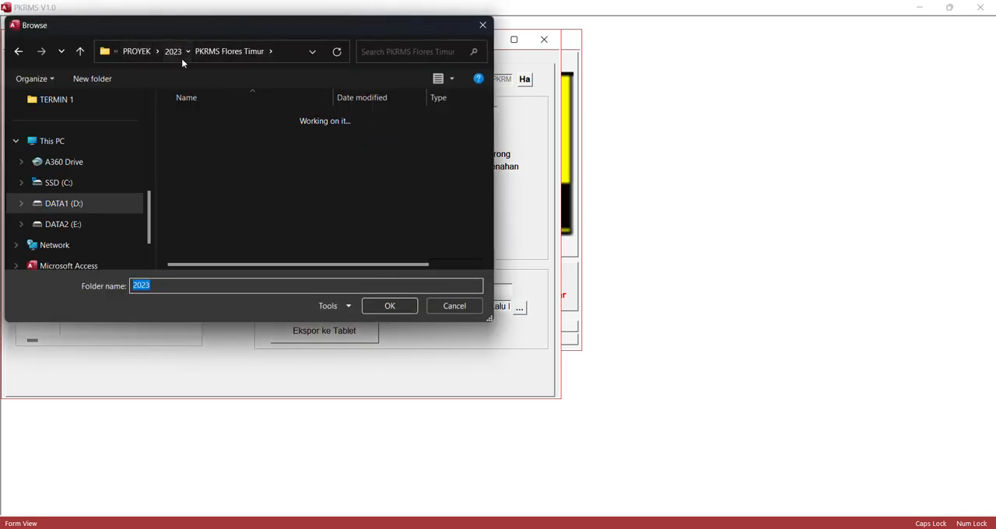
scroll(225, 184, down, 2)
scroll(225, 192, up, 1)
click(211, 141)
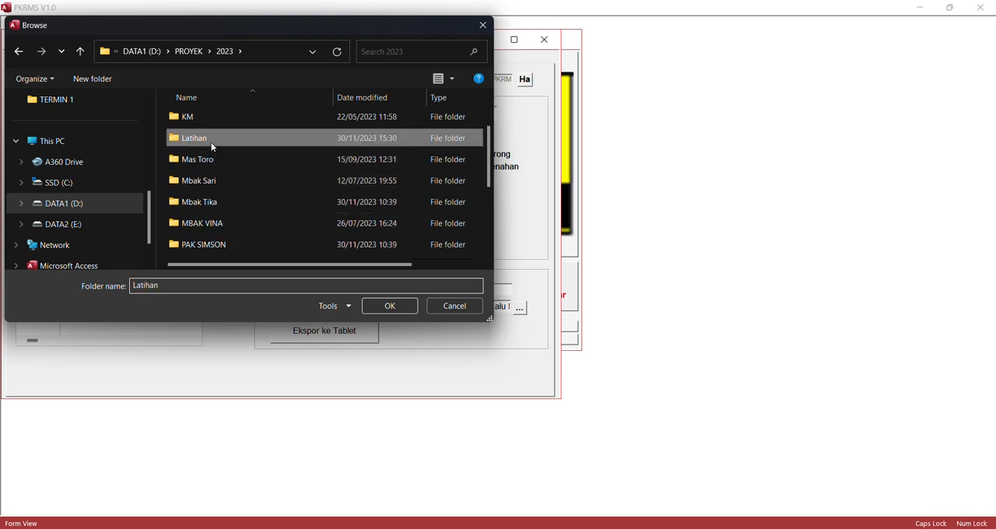
double_click(211, 145)
- Create a new folder named LALIN inside Latihan and open it
click(110, 81)
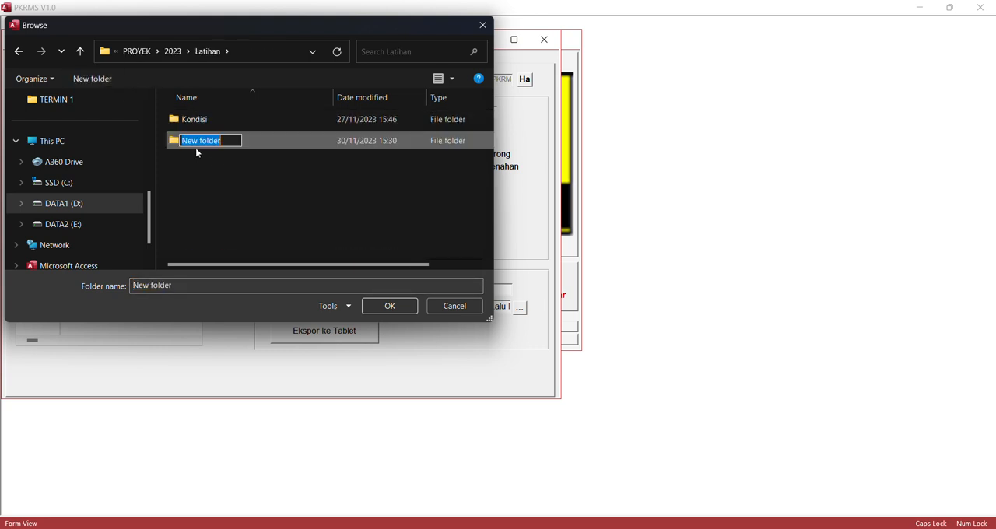
text(Inv)
key(BackSpace)
key(BackSpace)
key(BackSpace)
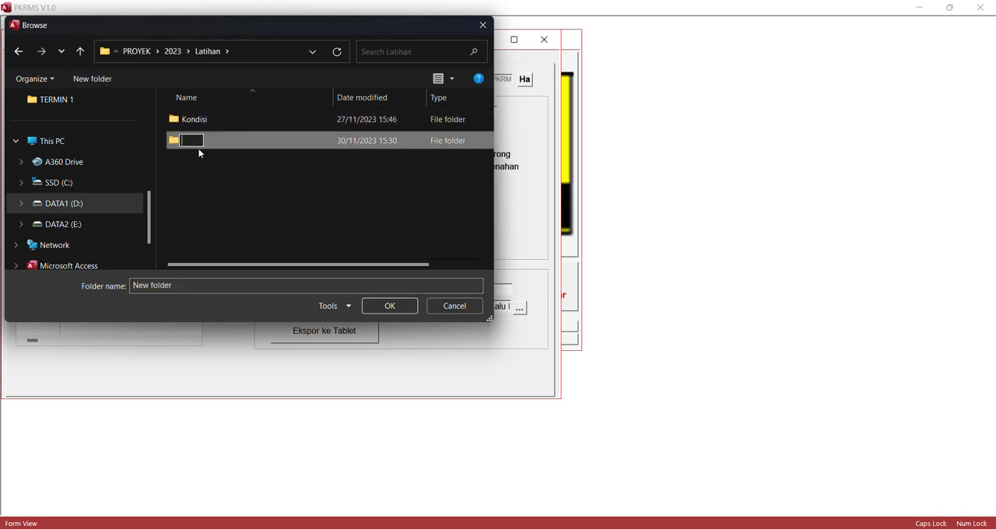
text(LALIN)
key(Return)
double_click(230, 143)
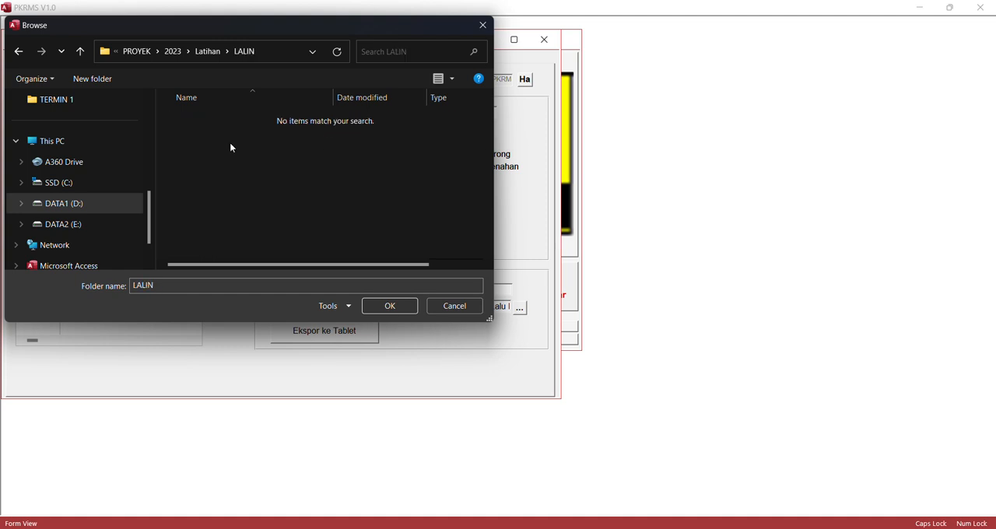
- Set the LALIN folder as the output directory and export the survey file for the tablet
click(401, 306)
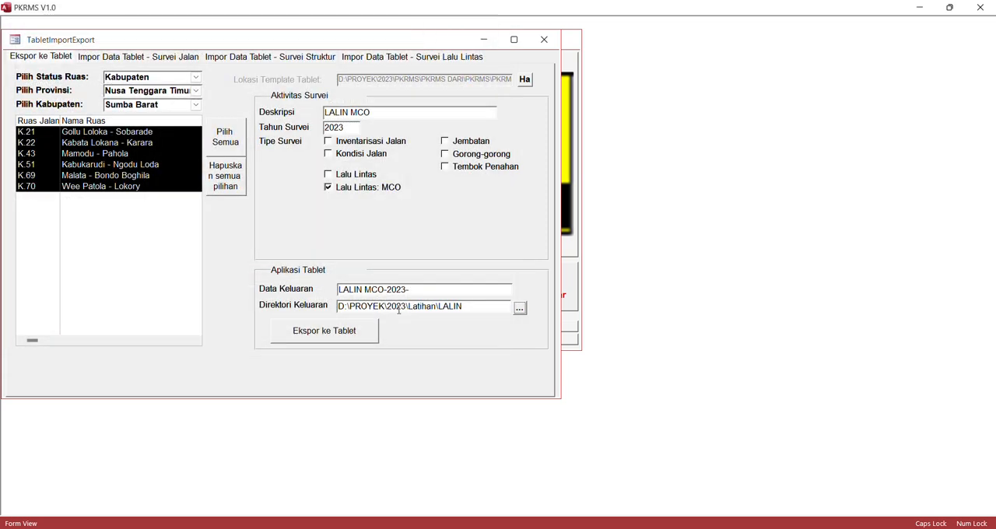
click(345, 333)
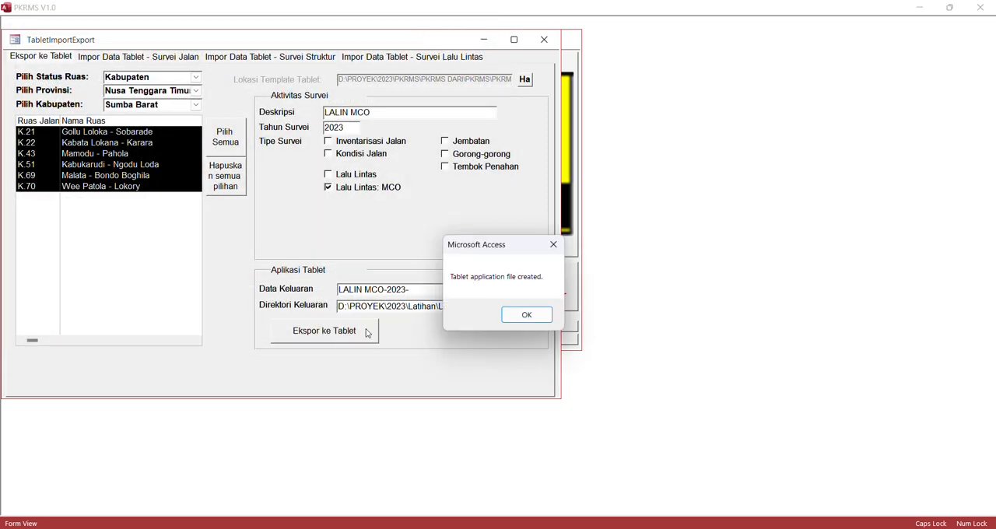
click(526, 319)
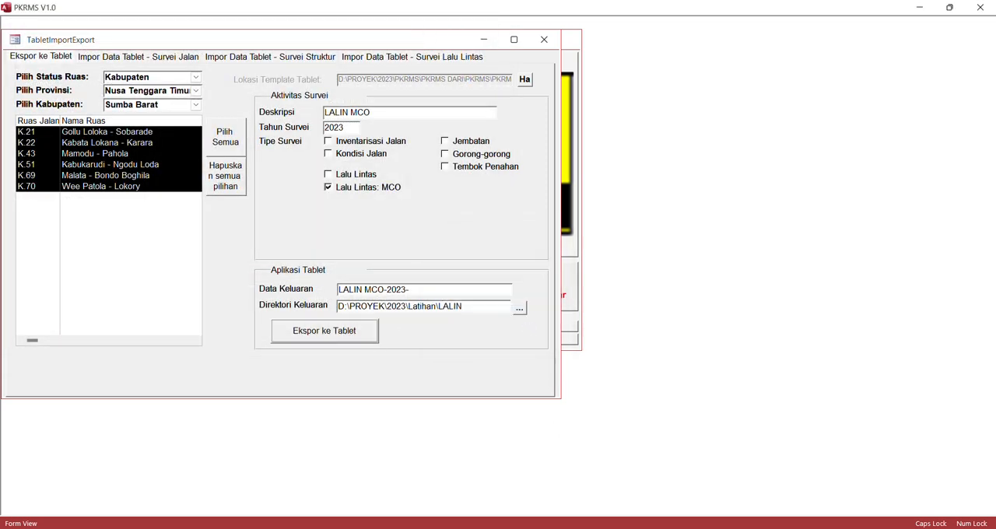
- Switch to File Explorer and open the exported LALIN MCO-2023- database from PROYEK\2023\Latihan\LALIN
click(568, 528)
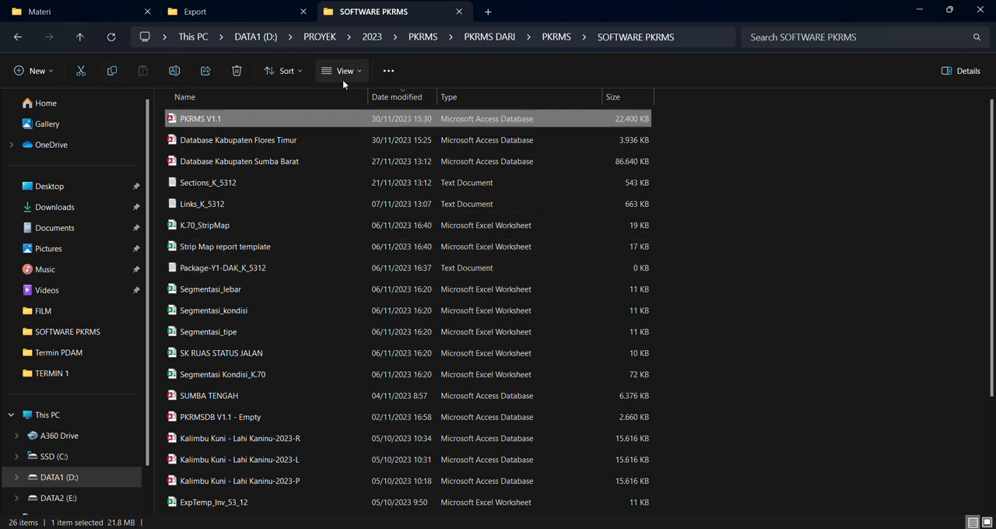
click(372, 37)
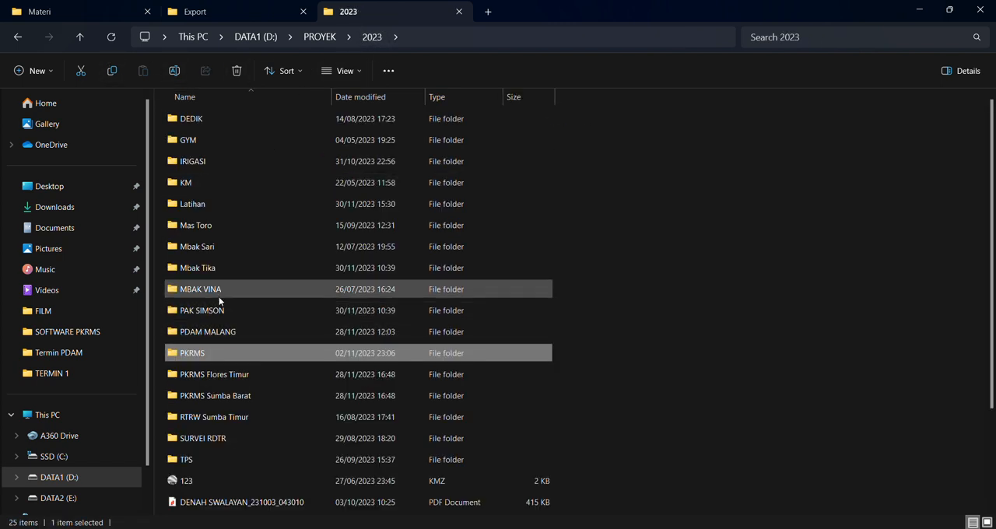
double_click(205, 210)
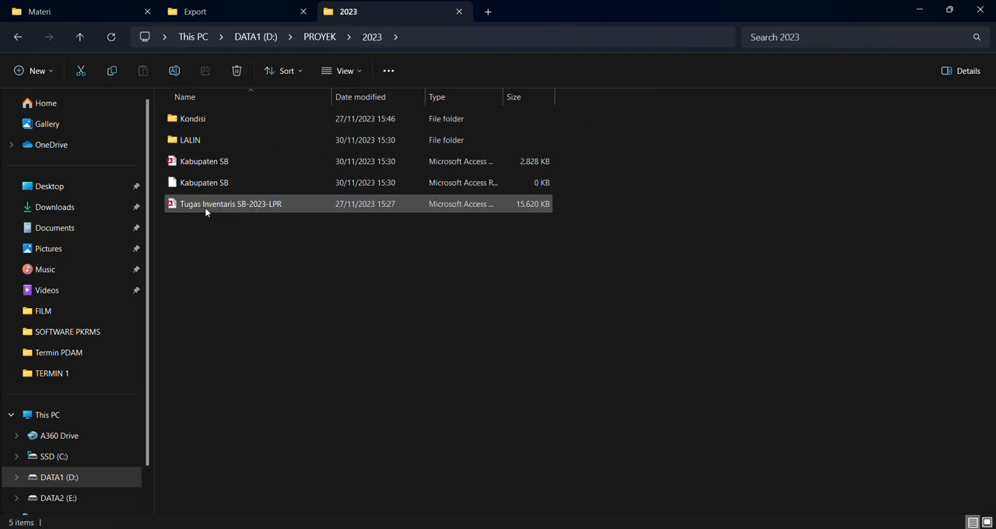
double_click(209, 137)
click(219, 119)
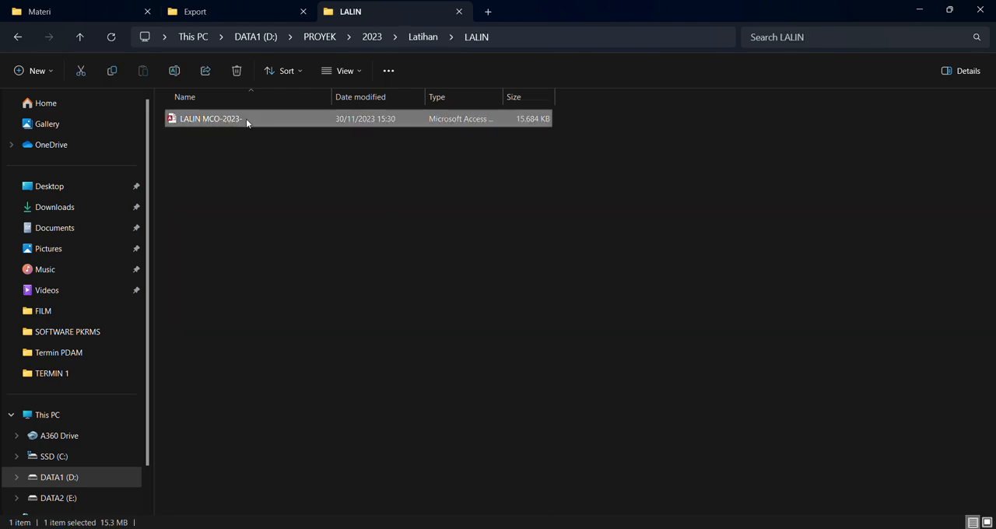
double_click(246, 119)
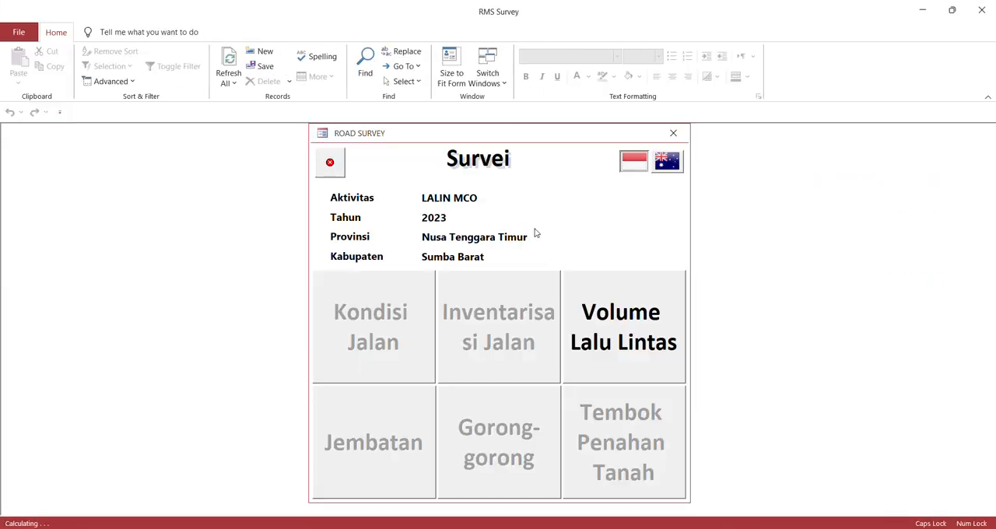
- Open the Volume Lalu Lintas survey, choose road K.21 and go to its travel time entry
click(616, 329)
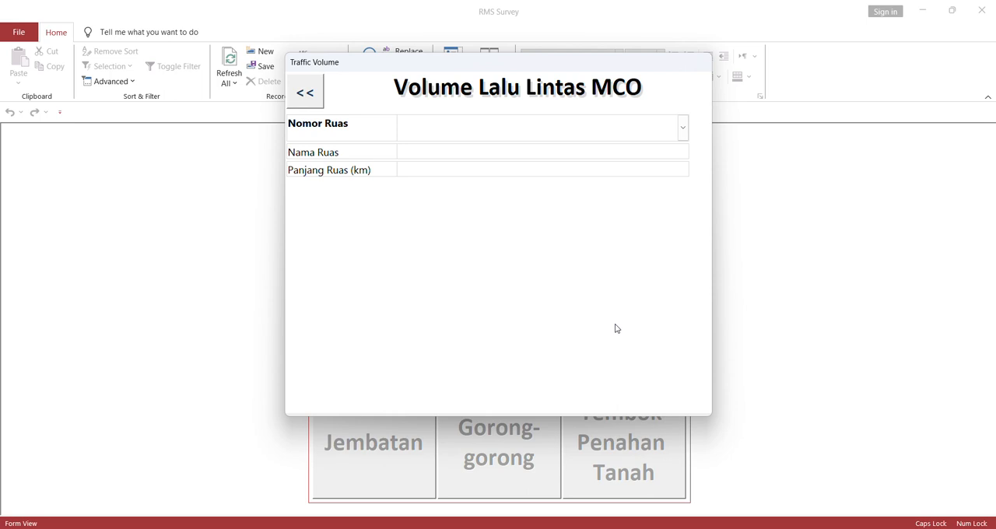
click(688, 126)
click(603, 149)
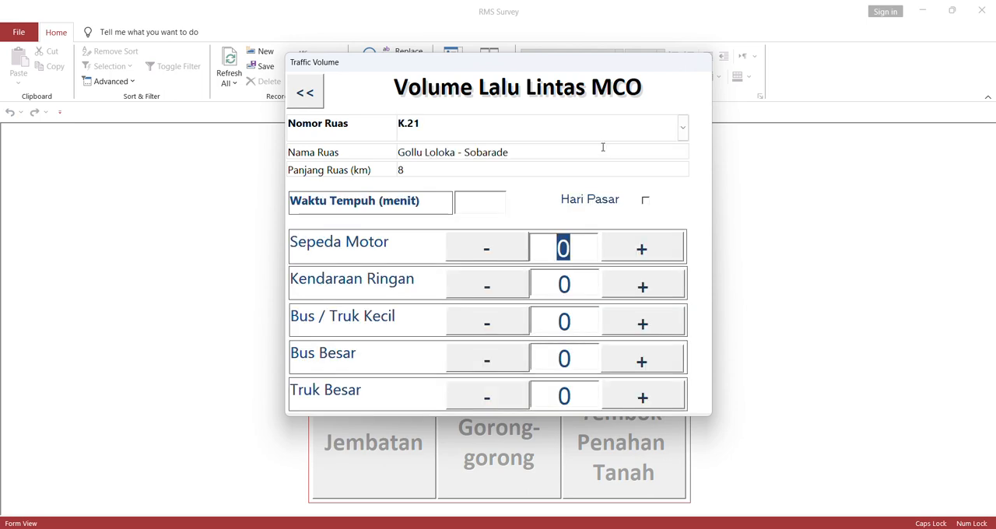
click(476, 197)
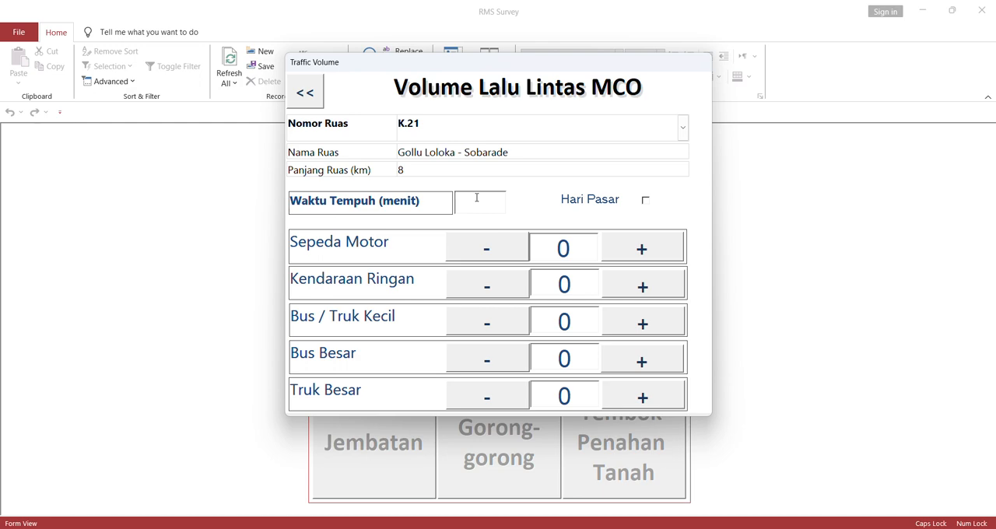
- Launch BlackVue through Windows search and open its SD Card Viewer
key(alt+Tab)
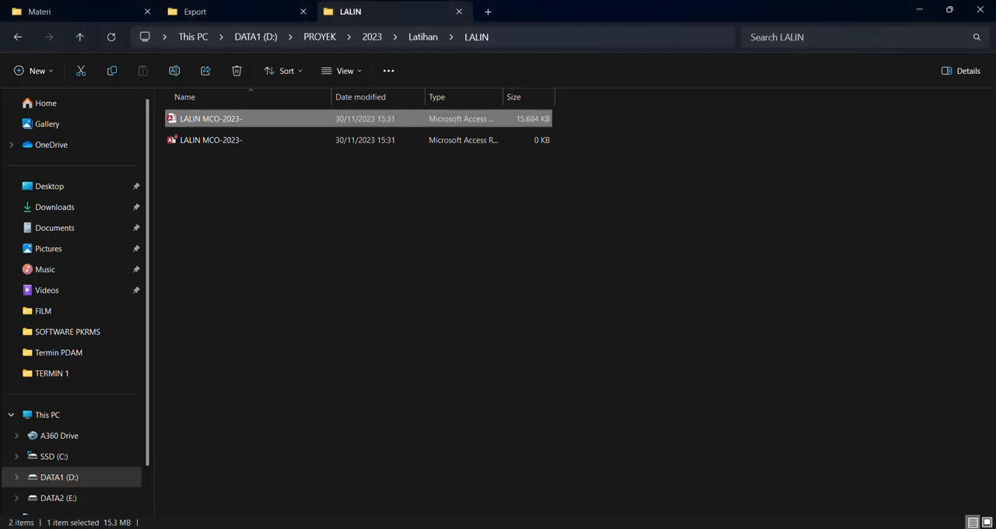
key(alt+Tab)
key(super+s)
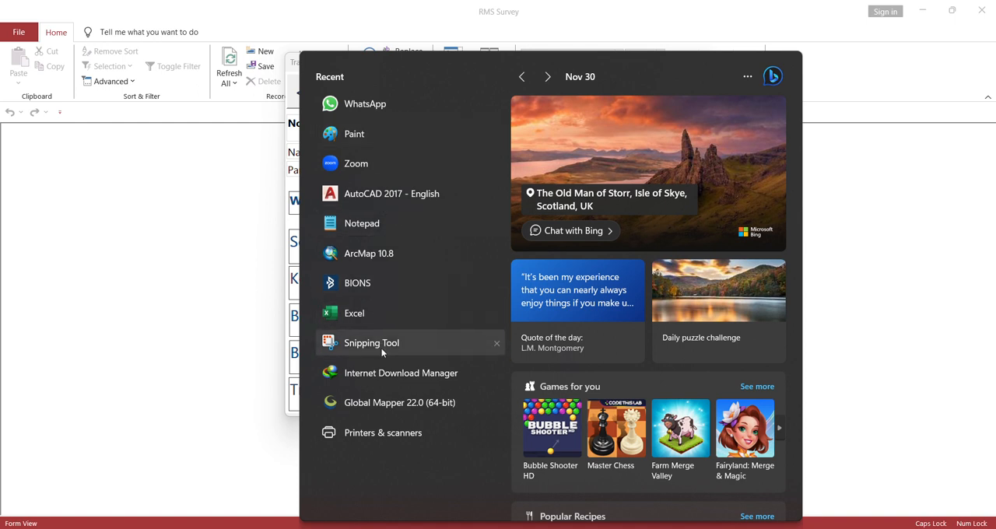
text(BL)
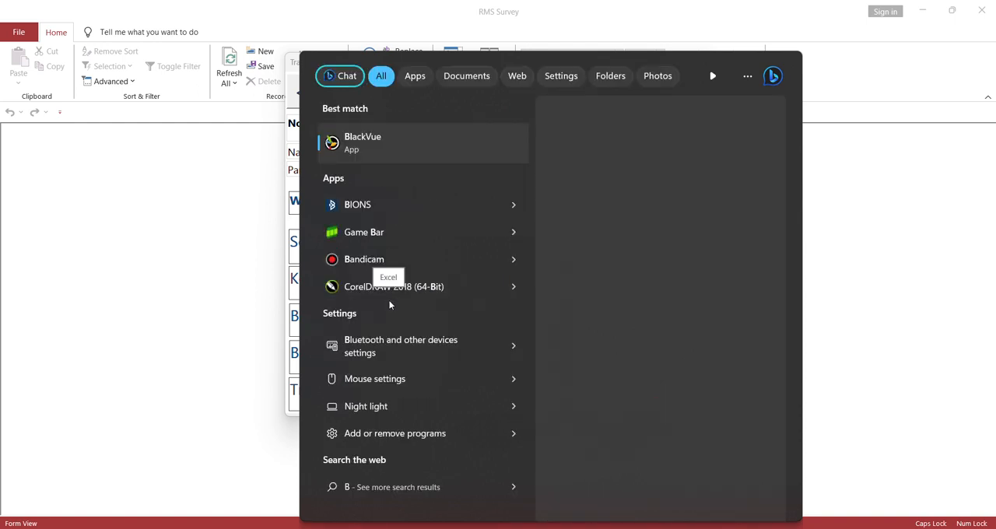
click(383, 138)
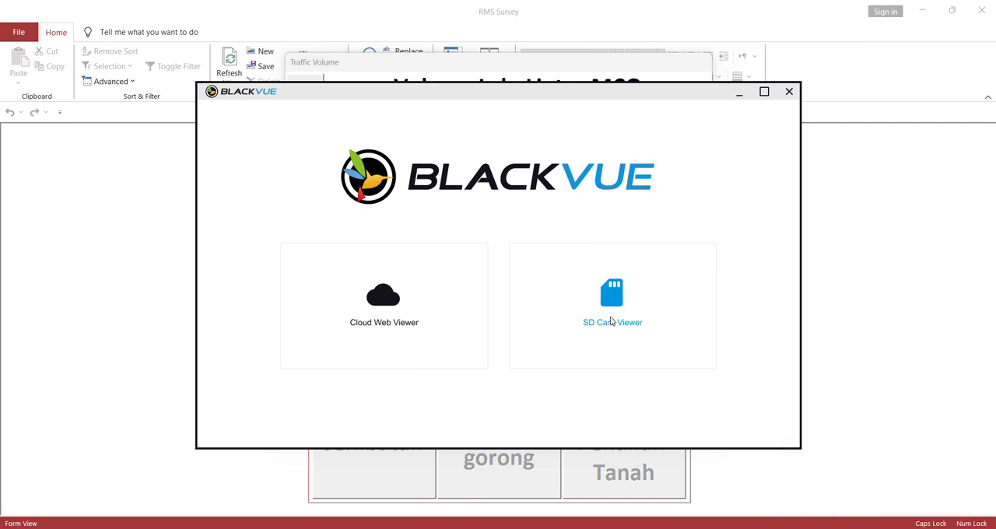
click(610, 320)
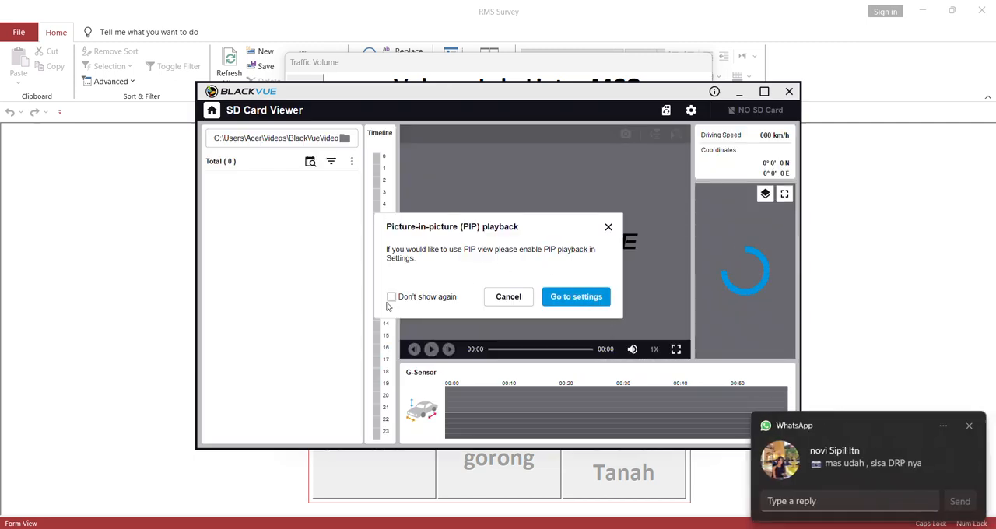
- Turn on picture-in-picture playback in the BlackVue settings and apply it
click(576, 299)
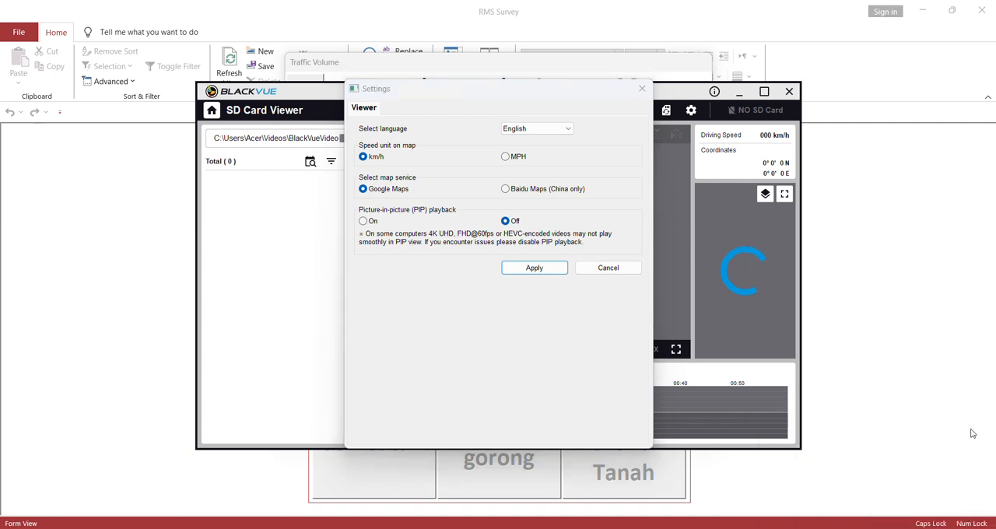
click(363, 221)
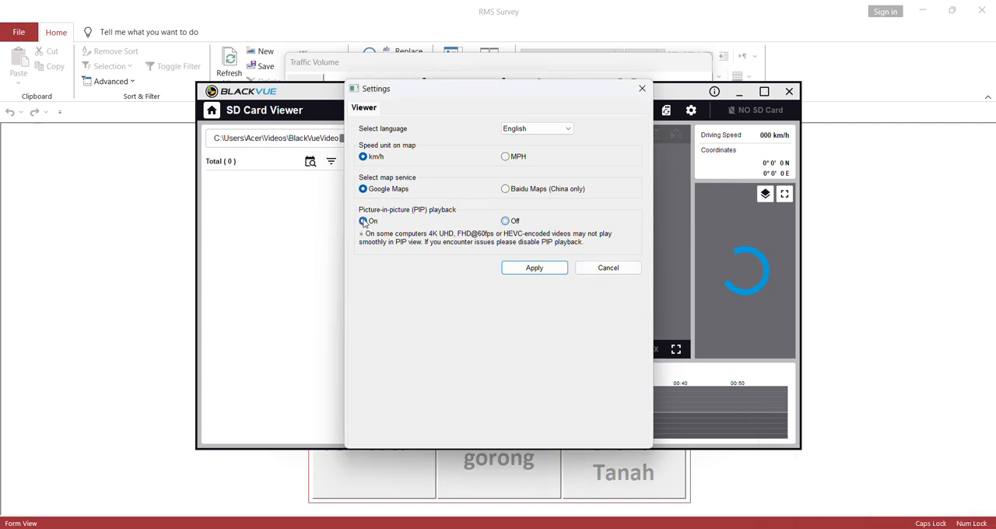
click(552, 267)
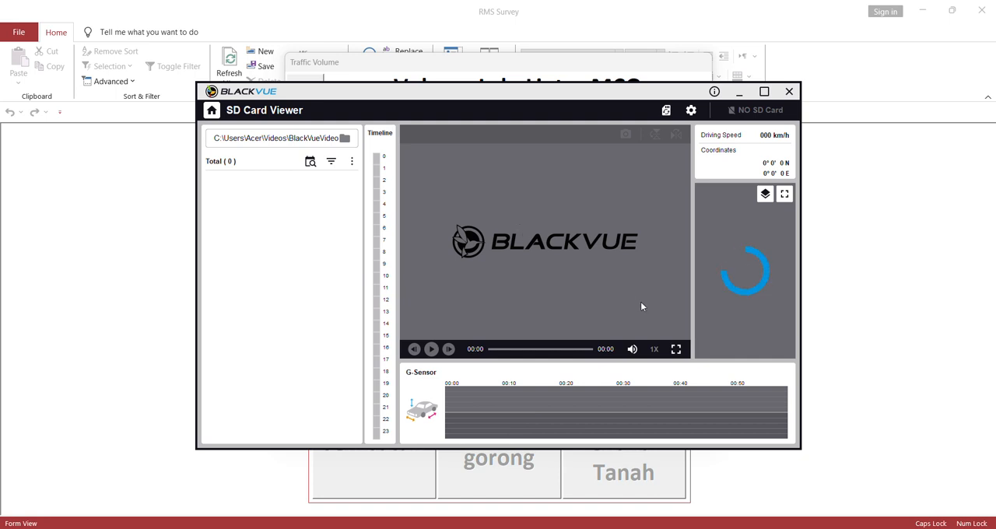
- Load the K.21 Gollu Loloka - Sobarade footage folder from drive F into the SD Card Viewer, checking the road against the survey form
click(345, 137)
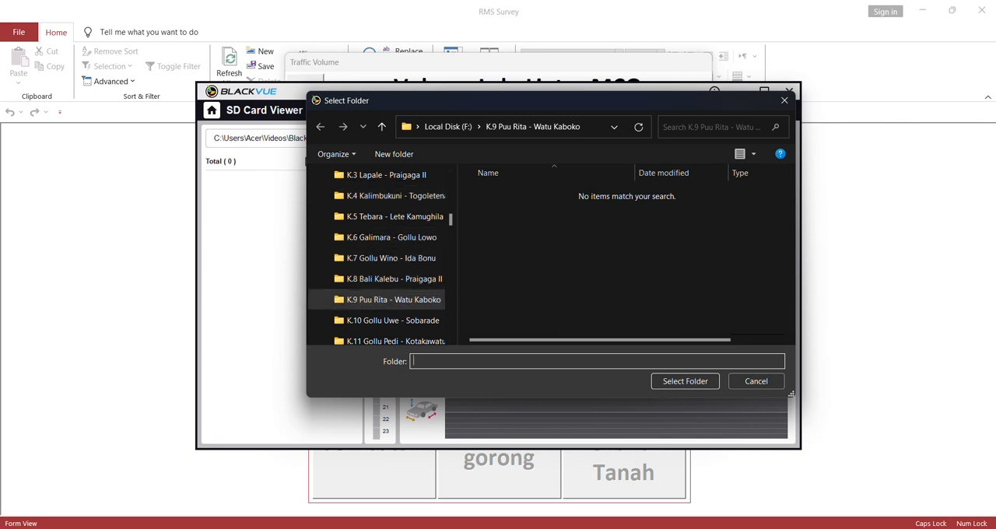
drag(365, 101, 366, 174)
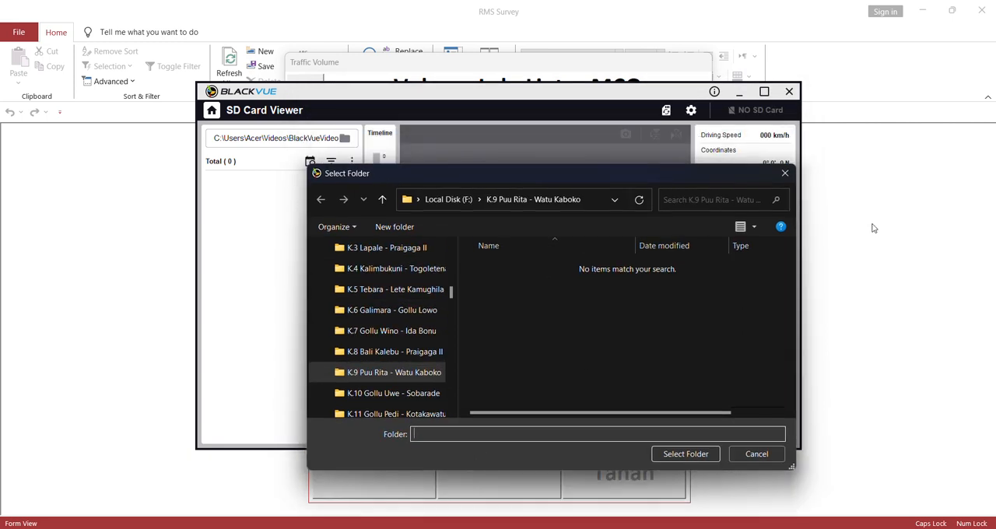
click(610, 59)
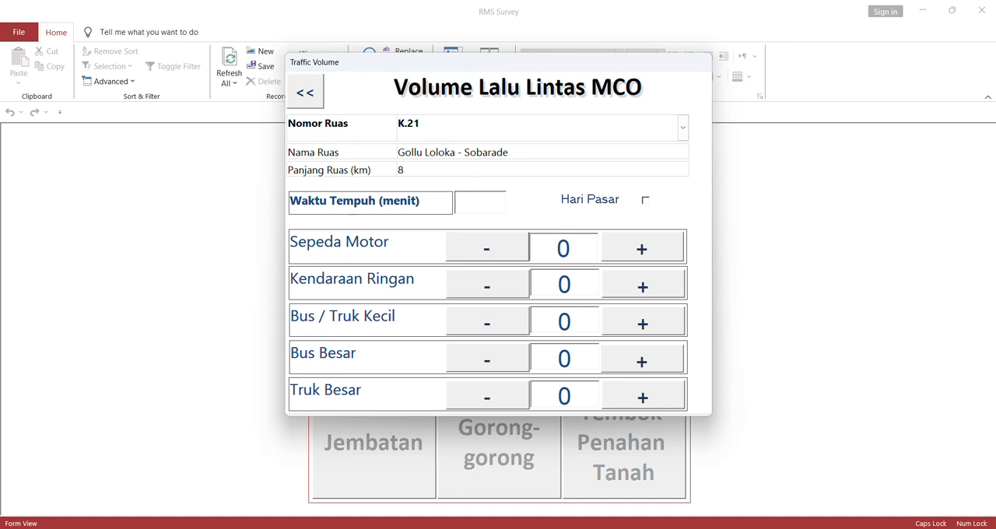
key(alt+Tab)
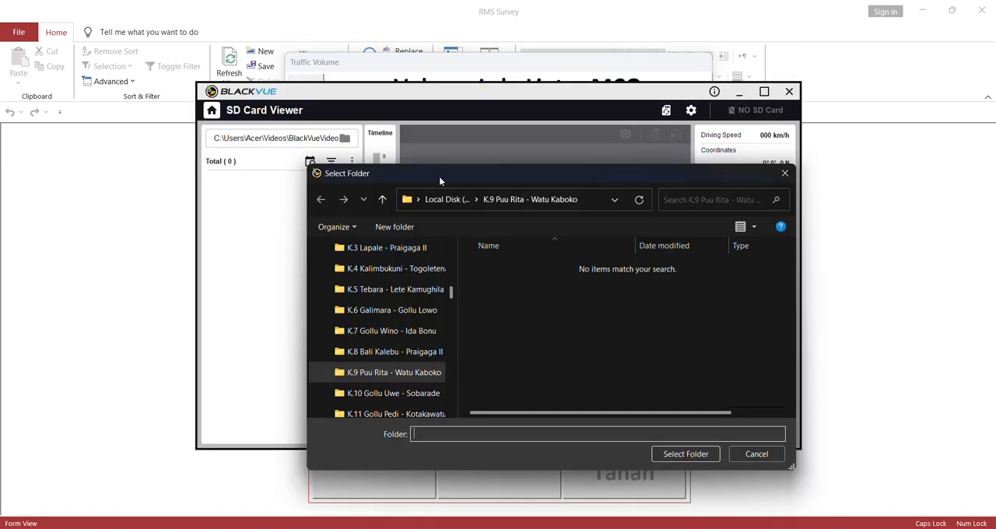
click(404, 337)
click(401, 352)
click(586, 64)
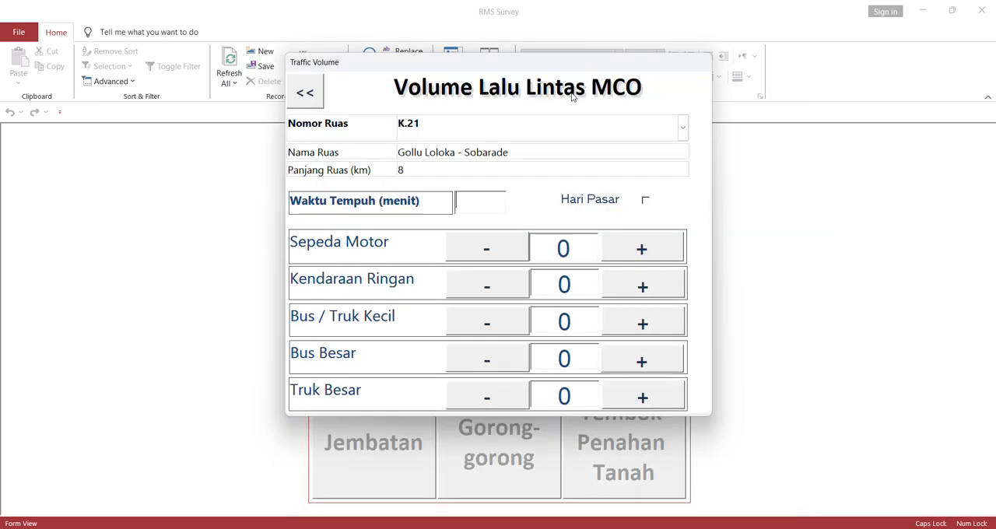
key(alt+Tab)
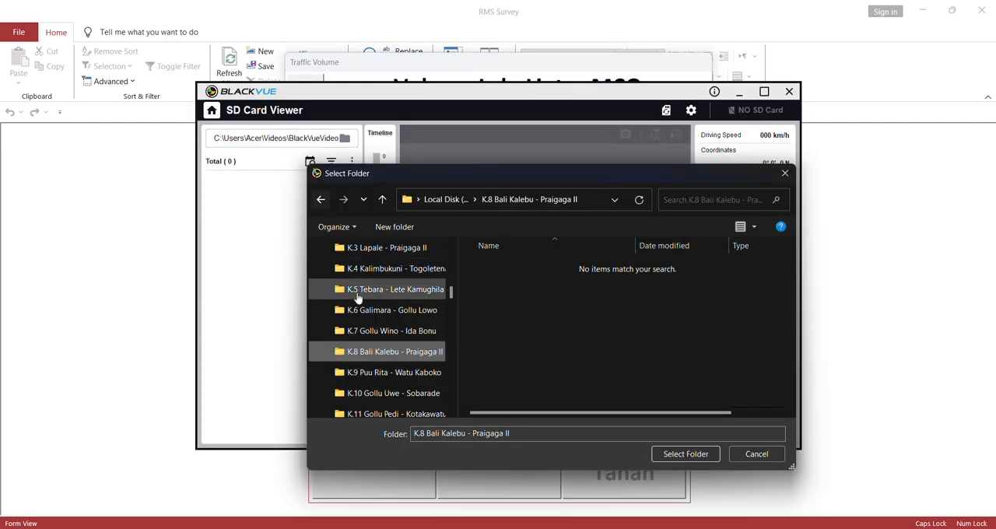
scroll(382, 381, down, 5)
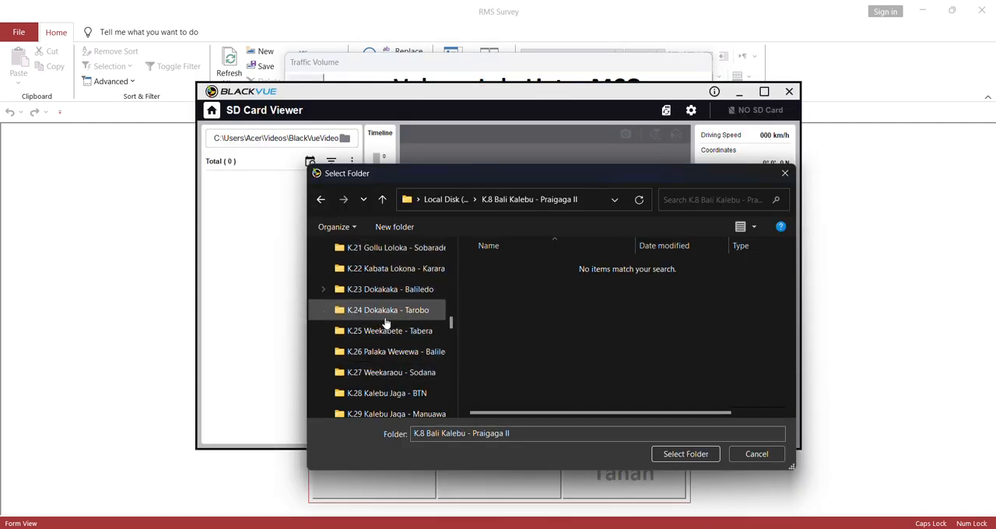
click(386, 249)
click(695, 455)
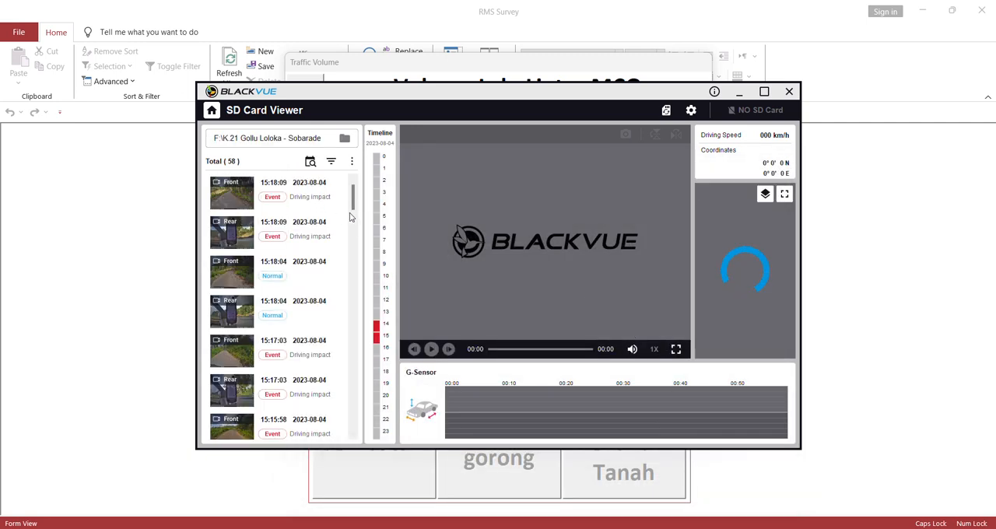
- Play the earliest rear clip, 14:55:42, and move the front camera inset to the upper-right corner of the video
drag(353, 203, 361, 445)
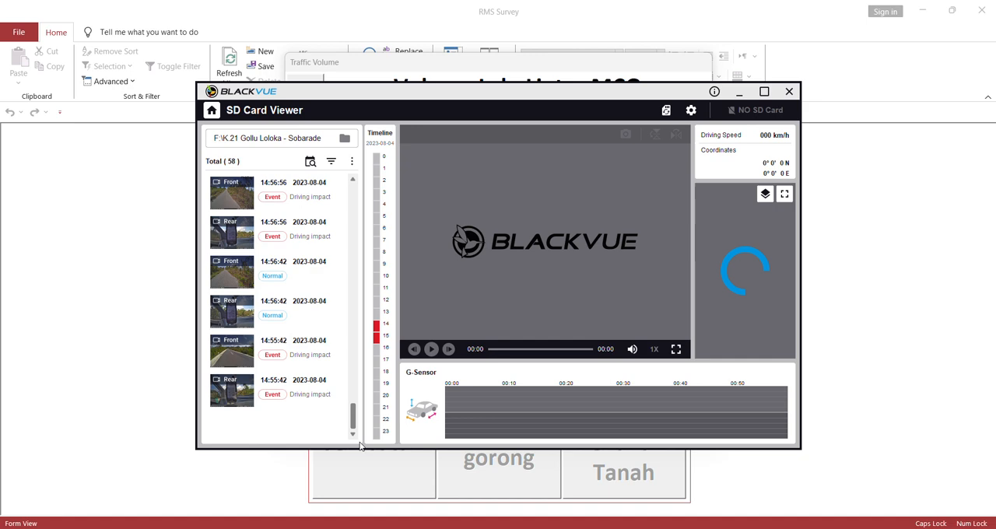
click(323, 390)
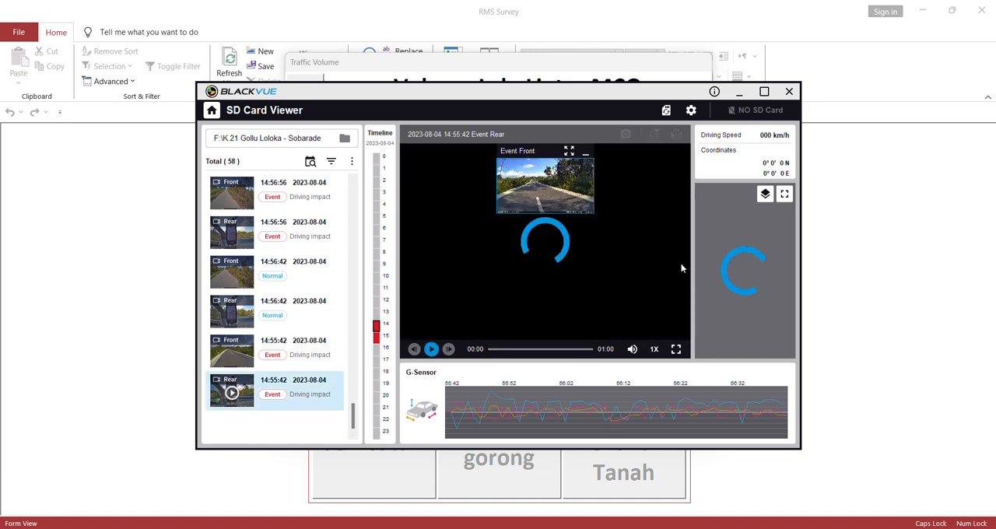
drag(575, 154, 671, 154)
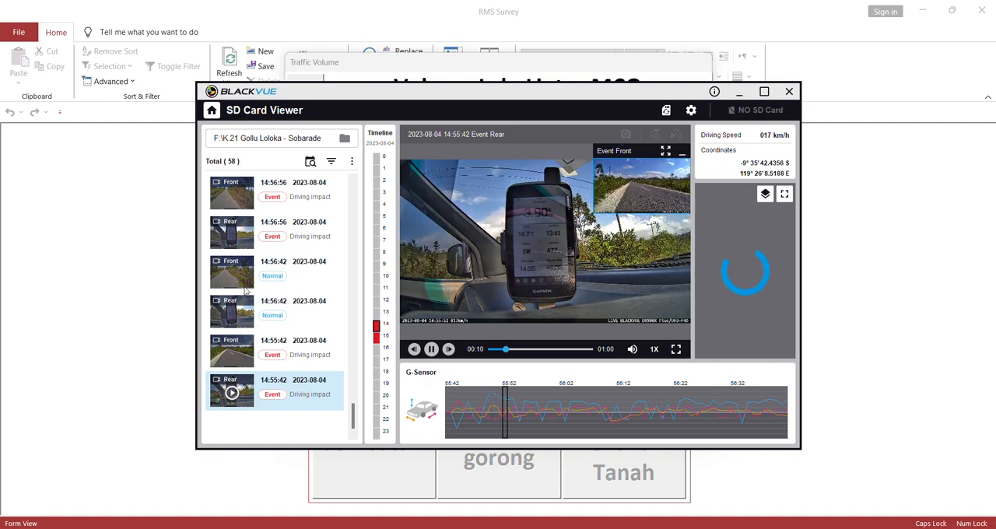
- Play the last rear clip, 15:18:09, to check the end of the drive, and go back to the earliest clips
scroll(302, 214, up, 20)
click(303, 219)
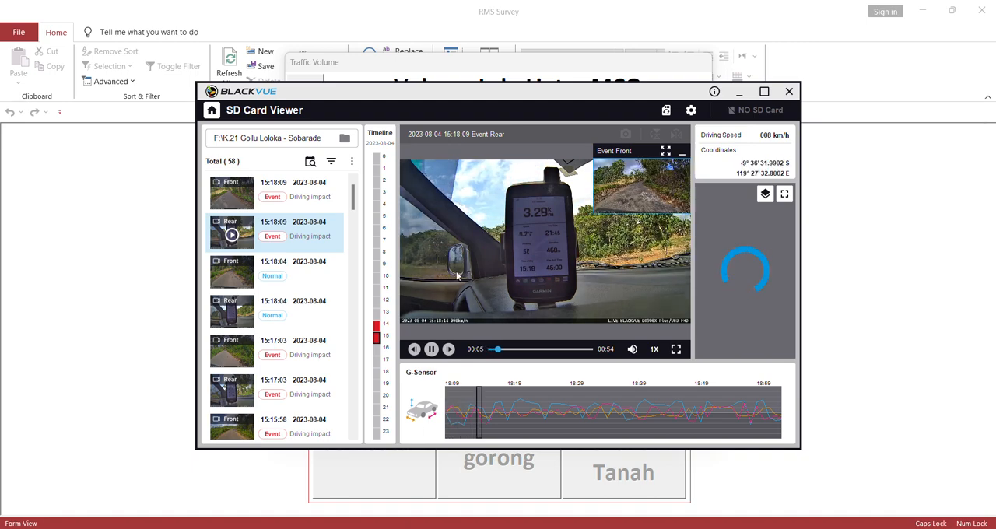
scroll(332, 340, down, 15)
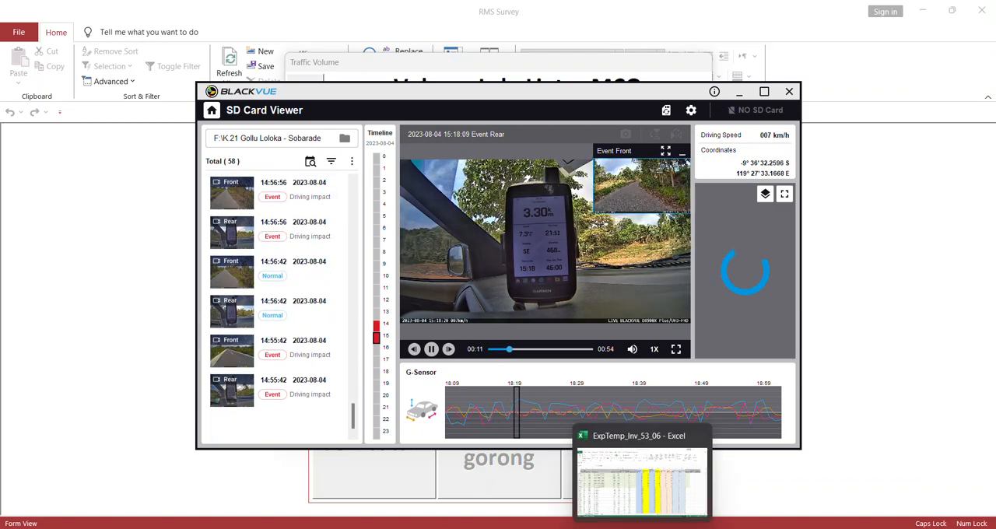
- Switch to the ExpTemp_Inv_53_06 workbook in Excel and open Sheet1
mouse_move(671, 528)
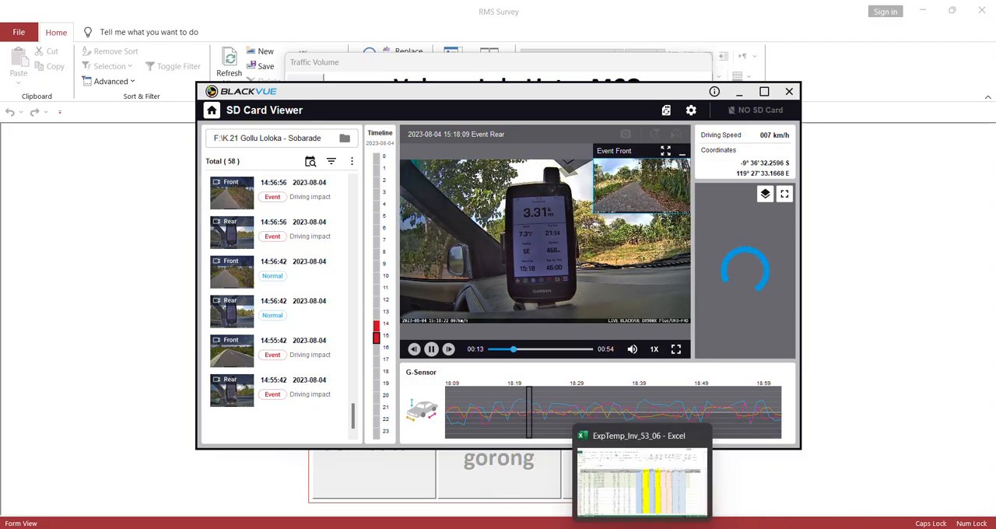
click(658, 500)
click(146, 507)
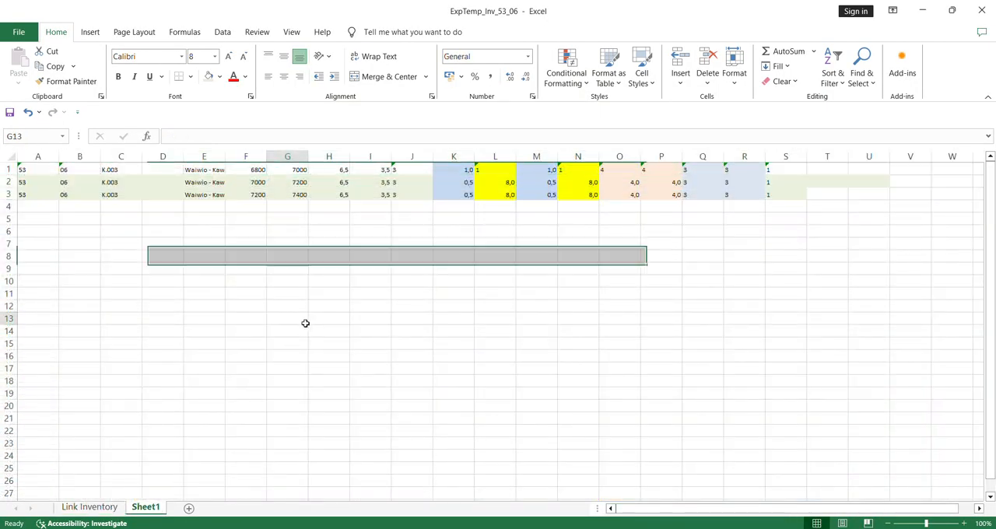
text(=14,55)
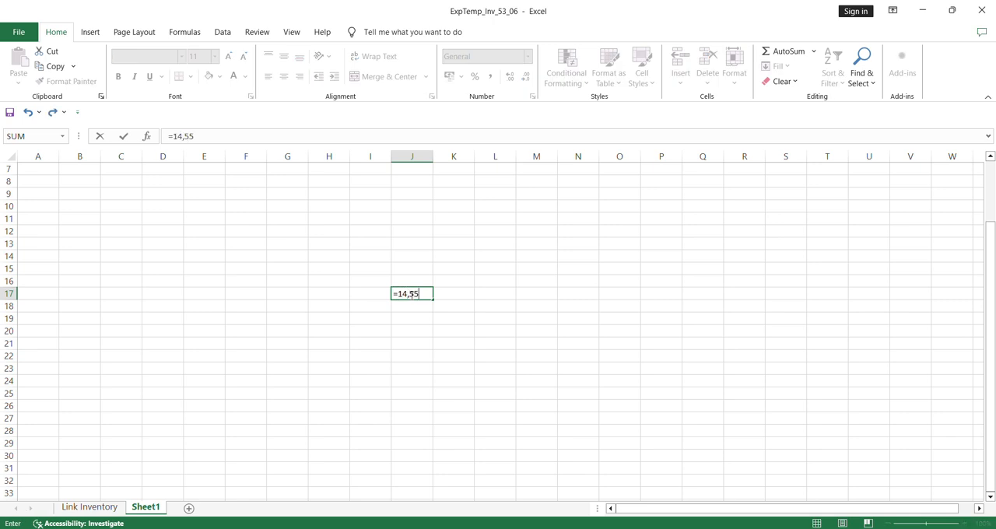
click(462, 301)
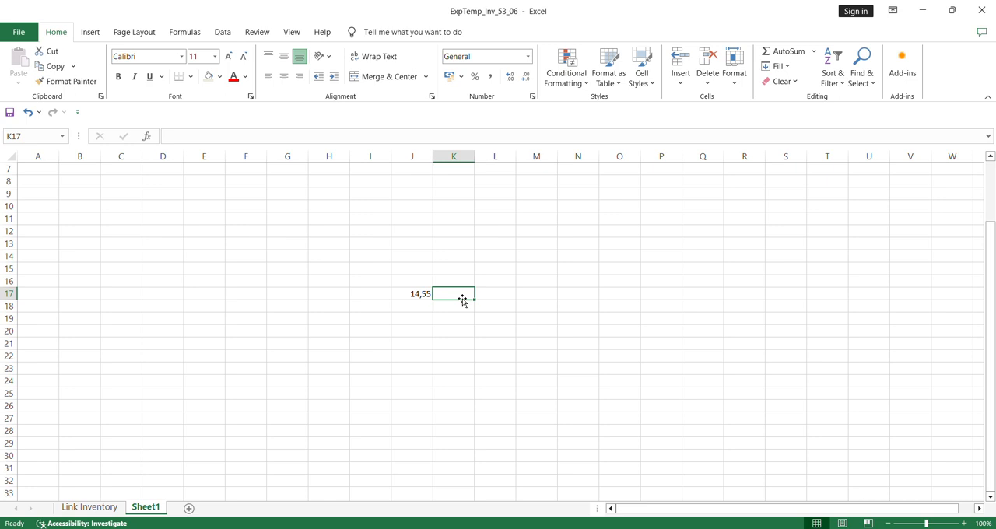
click(420, 293)
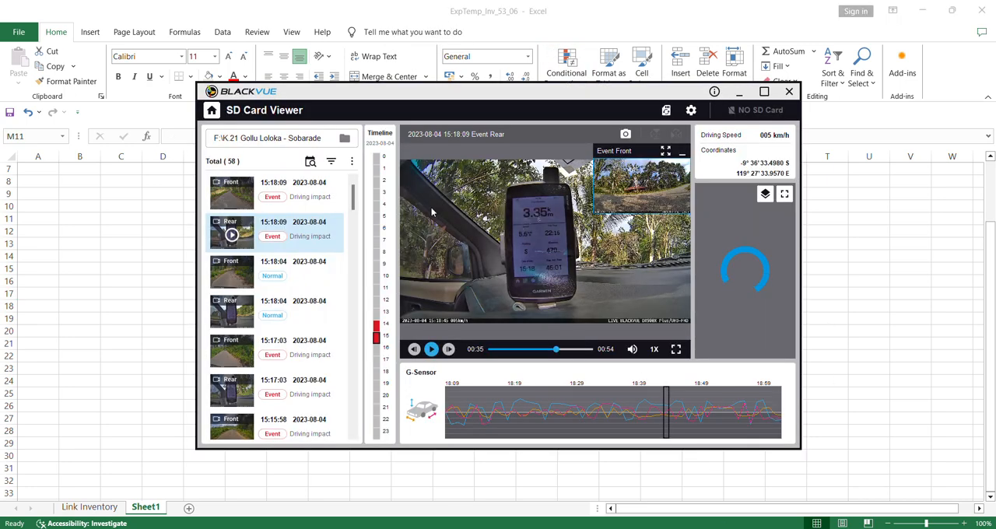
- In BlackVue, check the 14:55:42 rear clip, play the 14:56:42 rear clip and pause near its start to read the GPS clock
scroll(307, 366, down, 20)
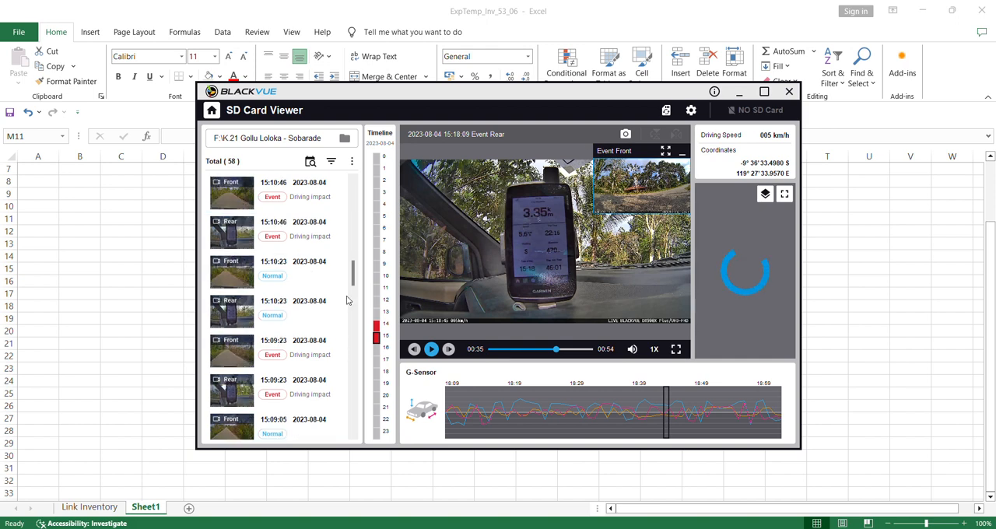
click(315, 387)
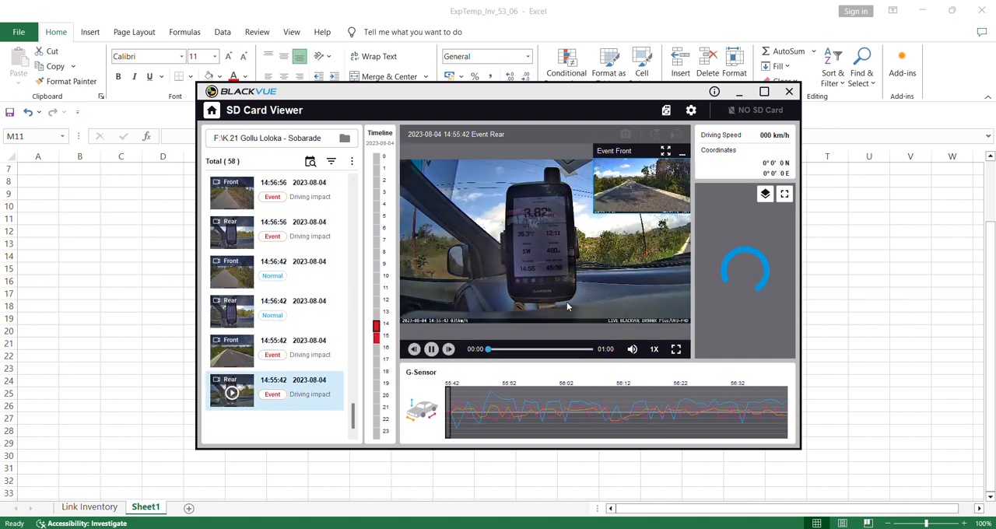
click(326, 314)
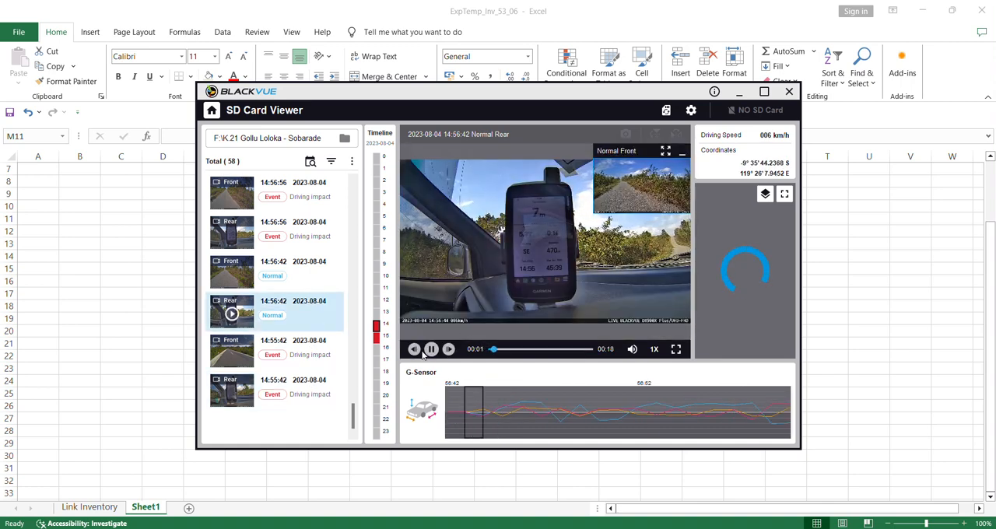
click(520, 288)
- Return to Excel and enter the start time 14:56 in cell L11 of Sheet1
click(851, 307)
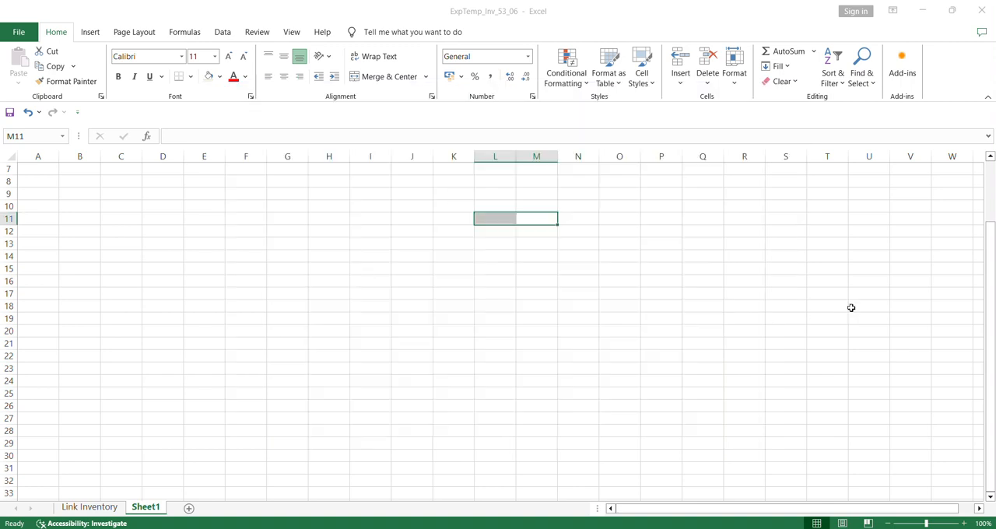
click(487, 220)
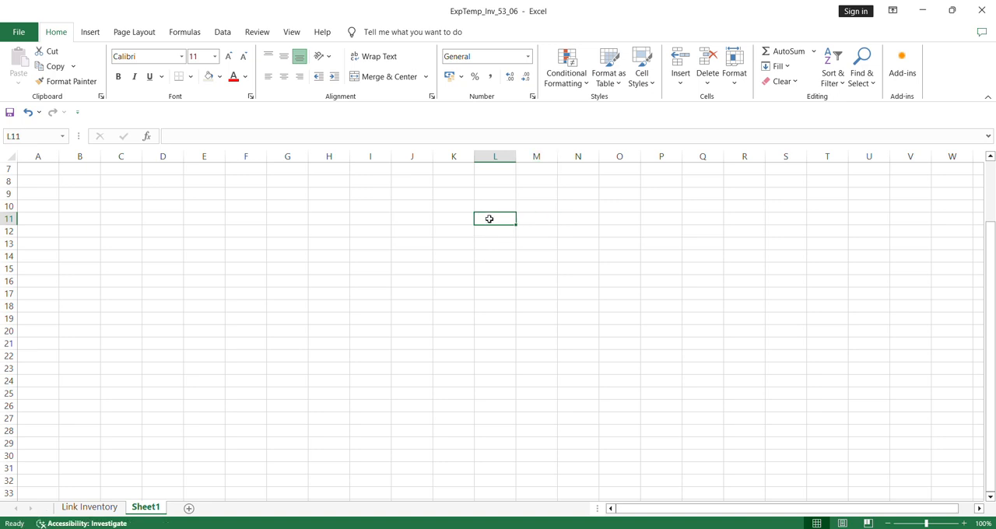
text(14:5)
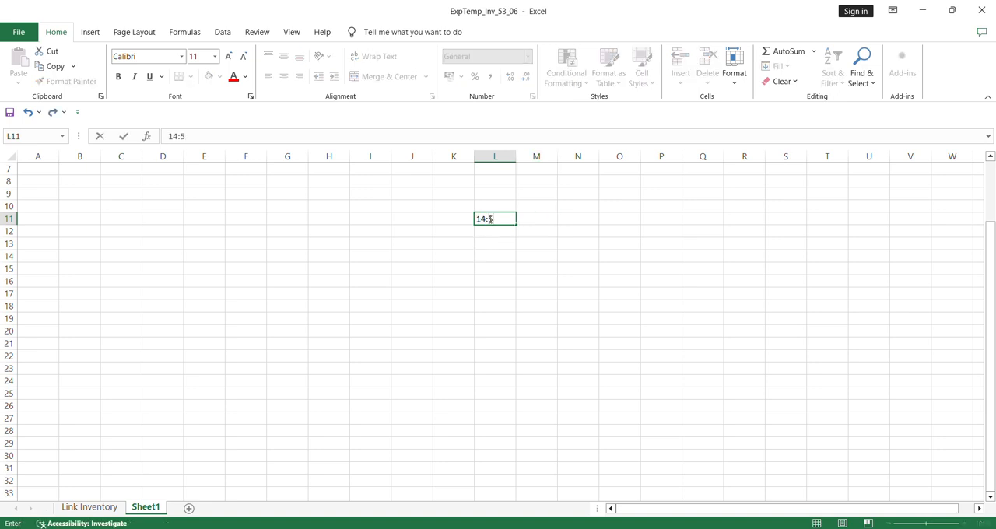
text(6)
key(Tab)
- Add the headings AWAL in L10 and AKHIR in M10
click(504, 205)
text(A)
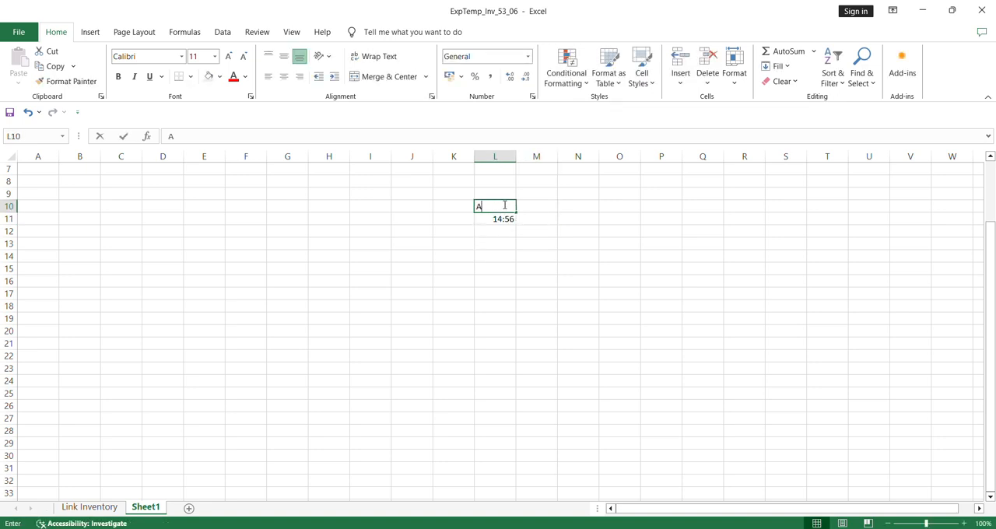
text(WAL)
key(Tab)
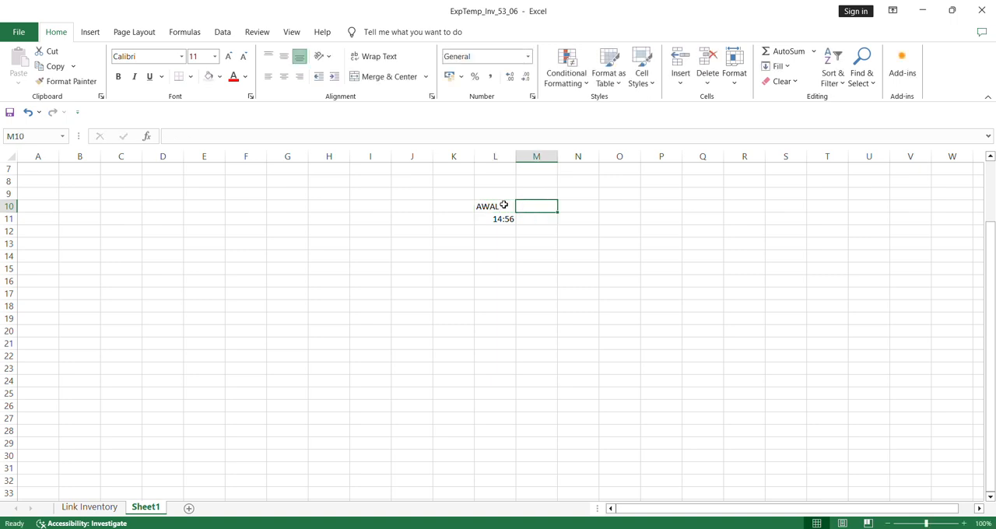
text(AKHIR)
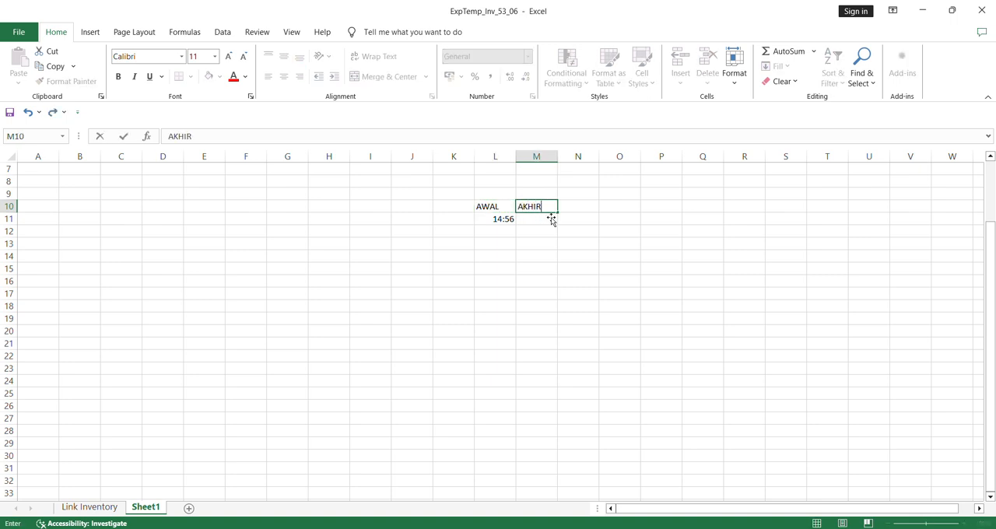
click(548, 218)
- Switch to BlackVue, play the 15:18:09 rear clip and pause it at 00:49 to read the end time
key(alt+Tab)
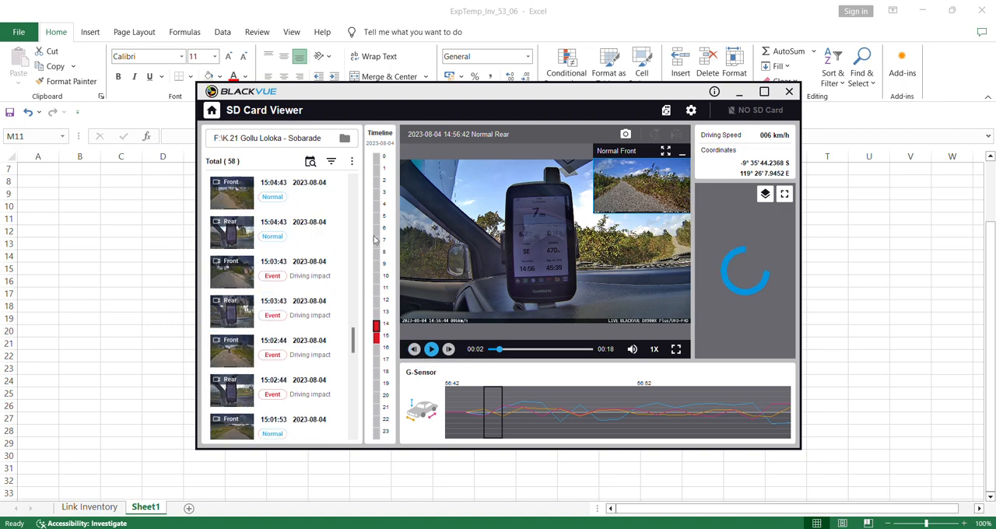
scroll(317, 228, up, 10)
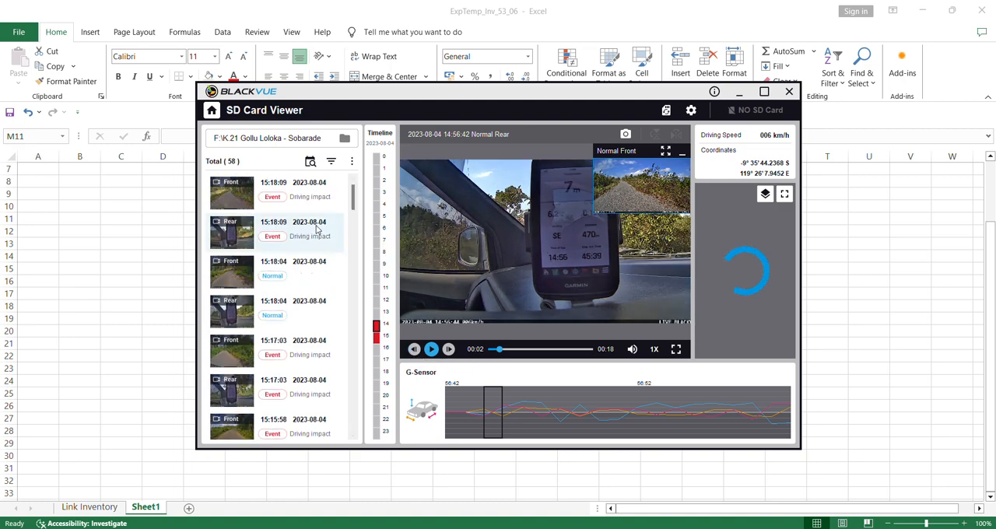
click(317, 228)
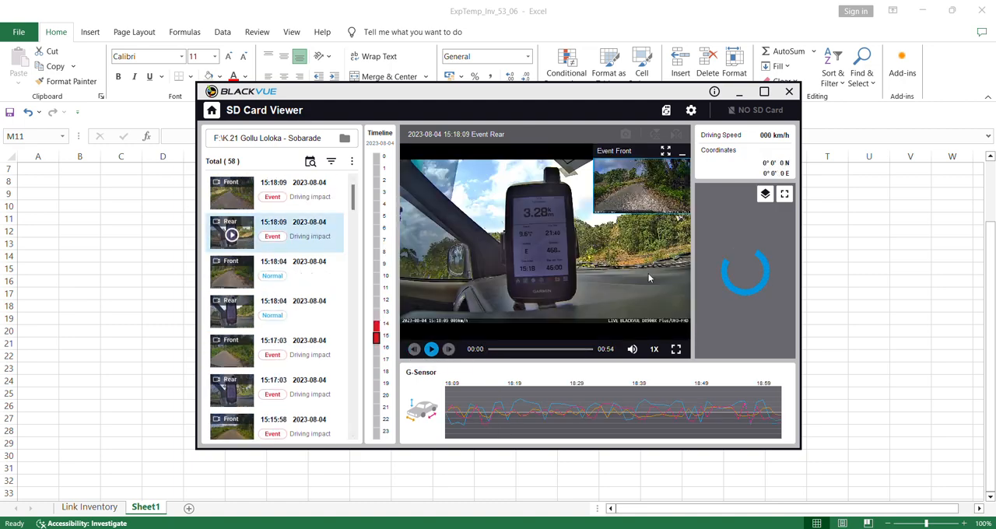
click(431, 349)
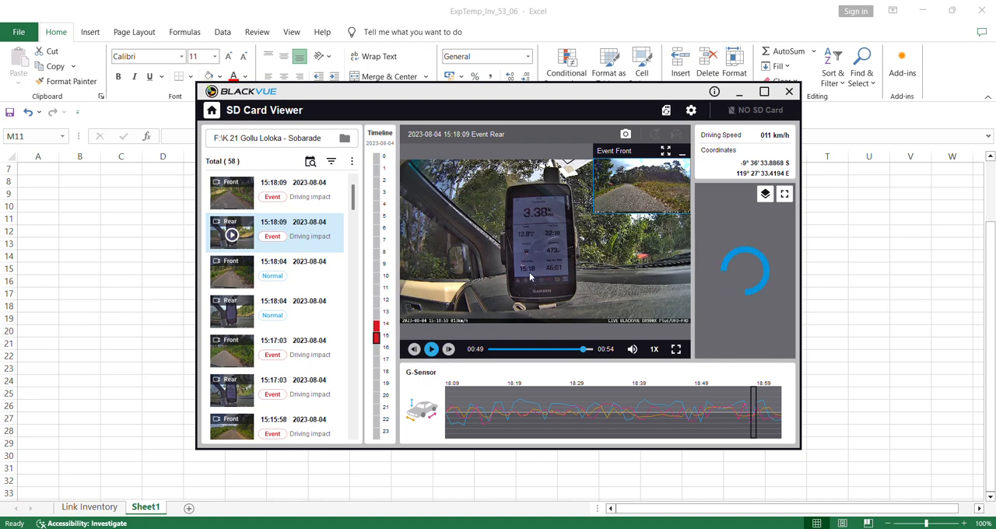
- Return to Excel and enter the end time 15:18 in cell M11 under AKHIR
key(alt+Tab)
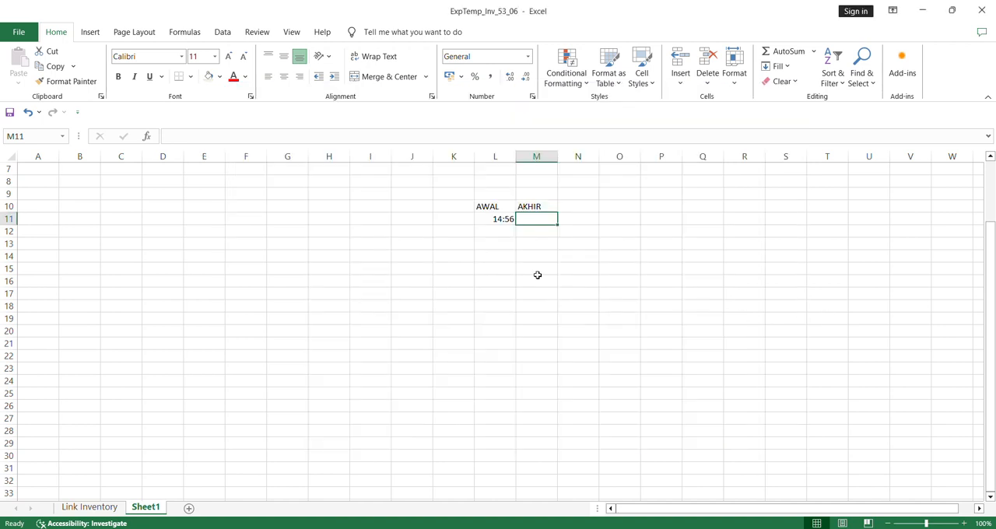
text(15:18)
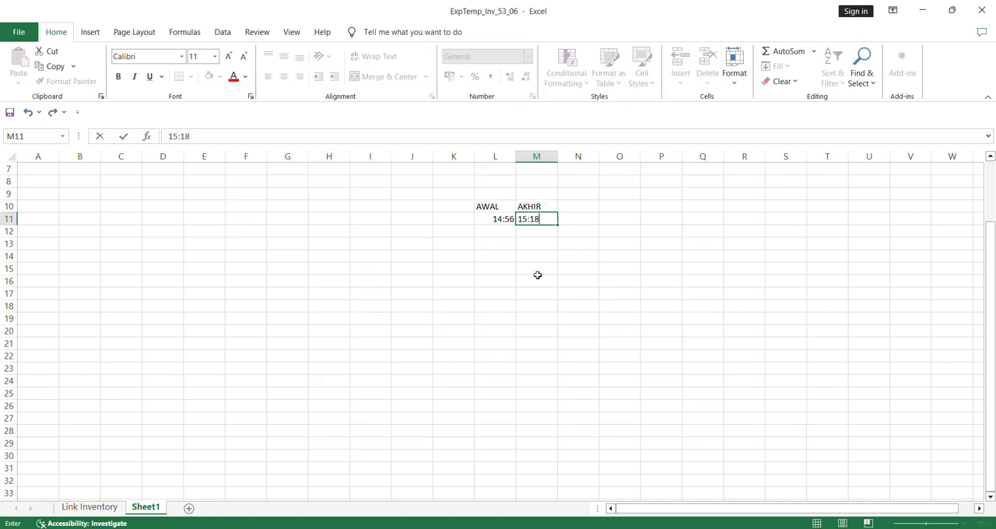
click(584, 205)
click(575, 219)
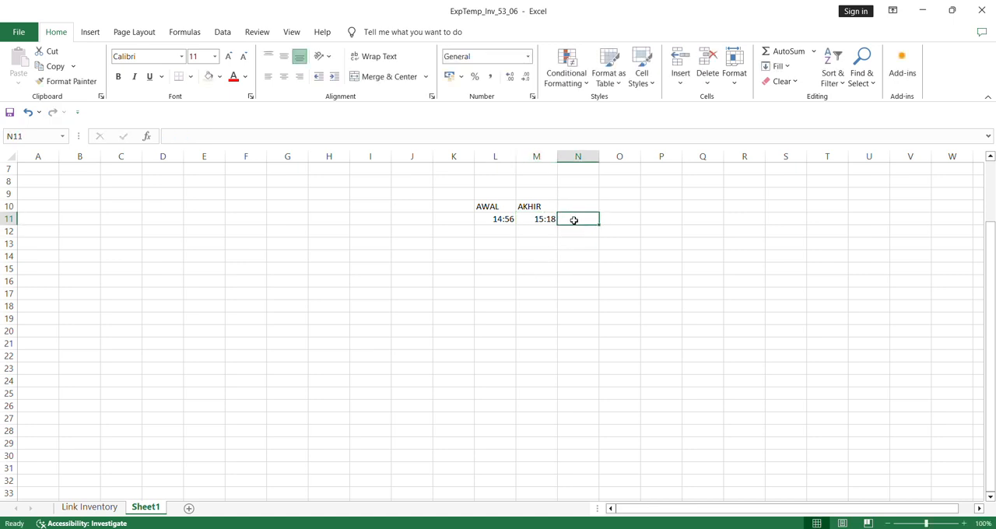
- Add the heading TOTAL in N10 and subtract L11 from M11 in N11 to calculate the travel time
click(573, 206)
text(TOTAL)
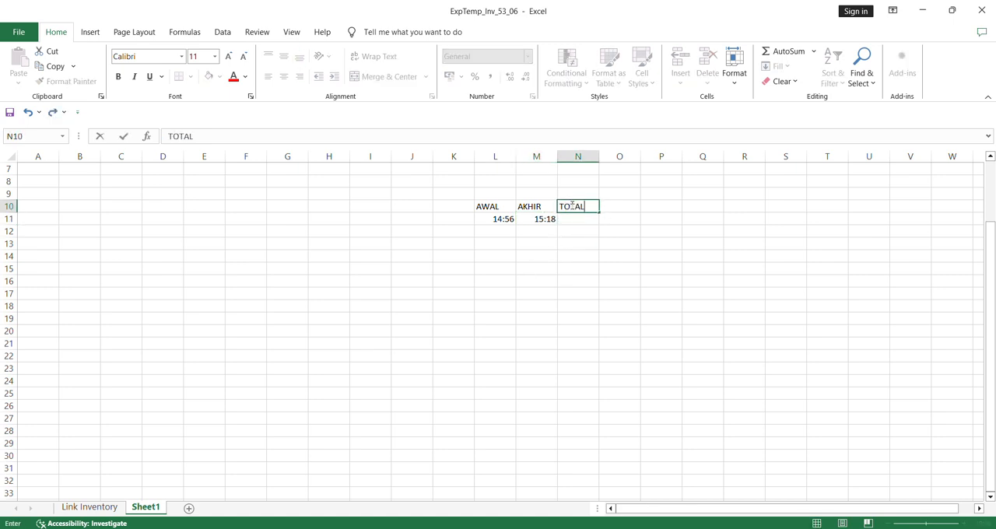
key(Return)
text(=)
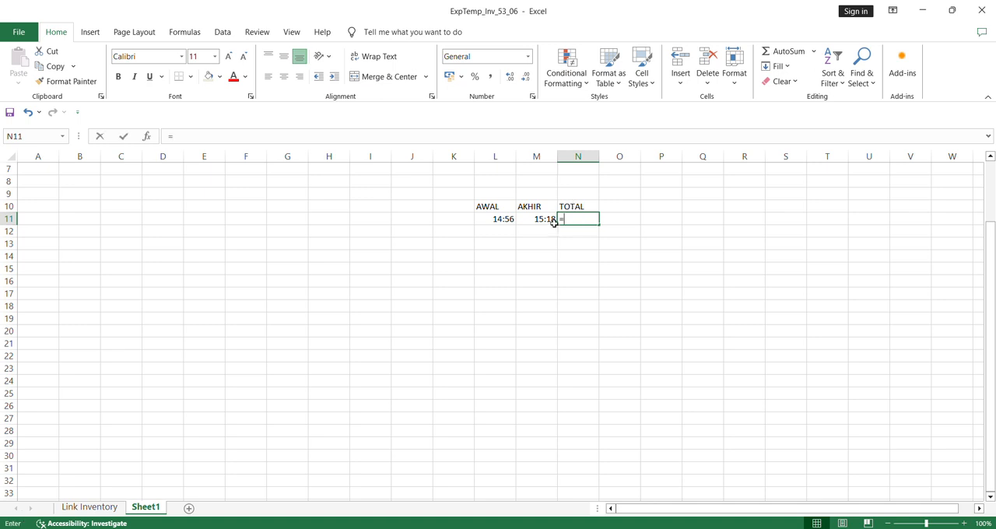
click(541, 219)
text(-)
click(496, 219)
key(Return)
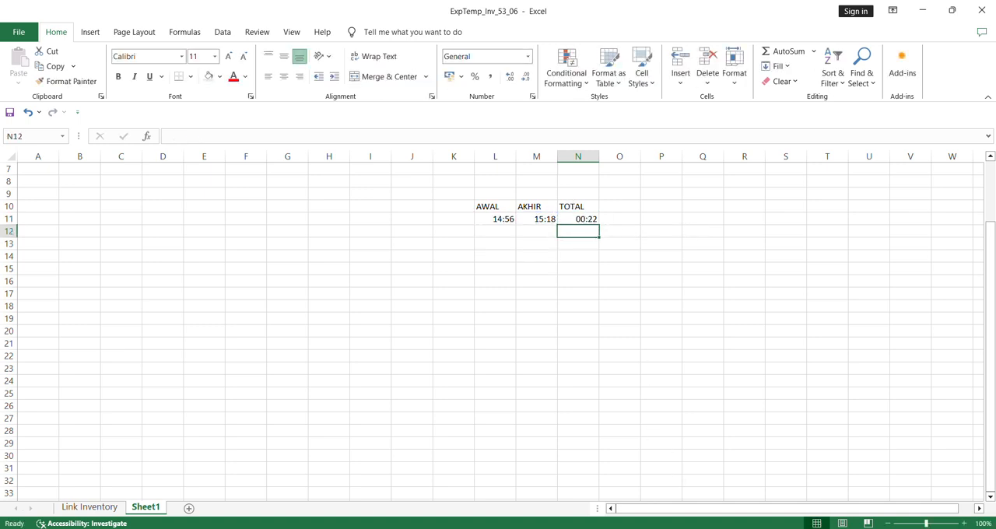
- Switch to the RMS Survey traffic volume form and set the Waktu Tempuh for road K.21 to 22 minutes
click(597, 486)
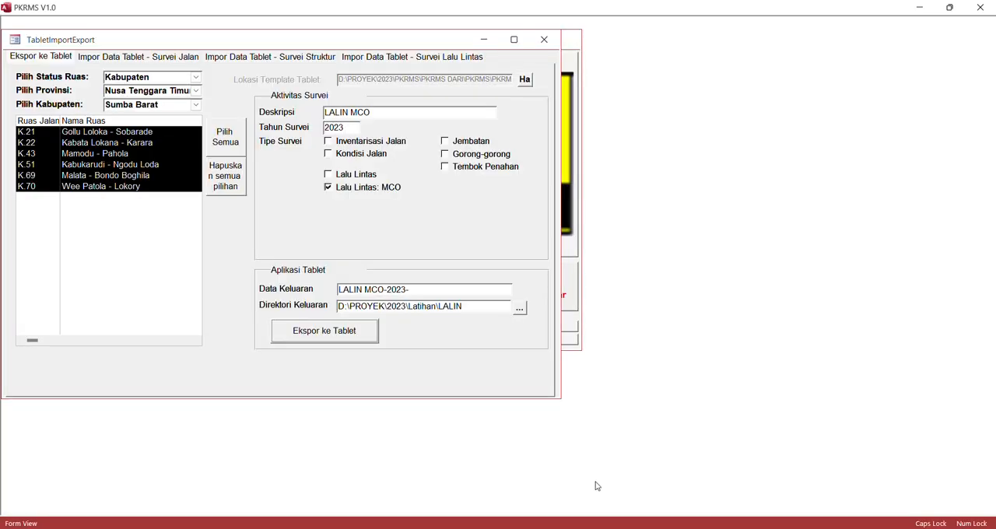
click(740, 479)
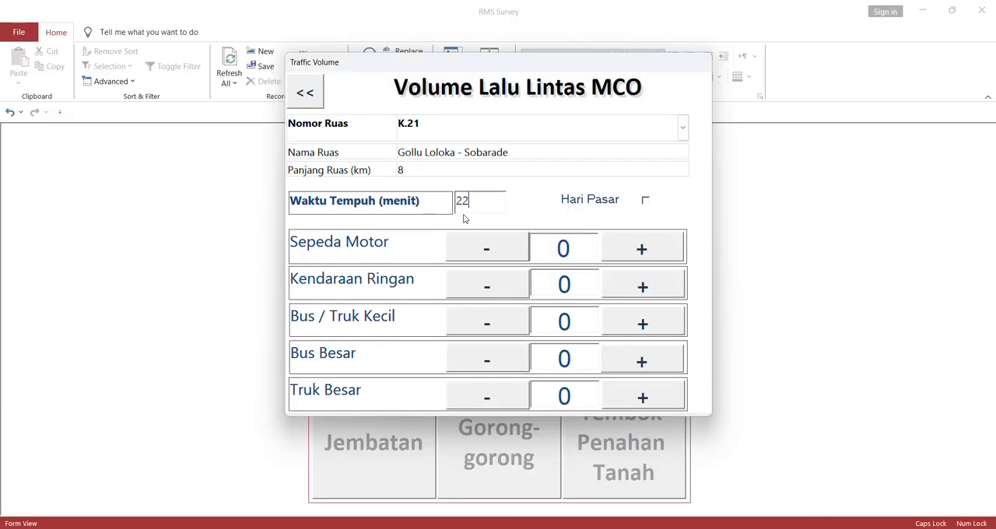
click(645, 202)
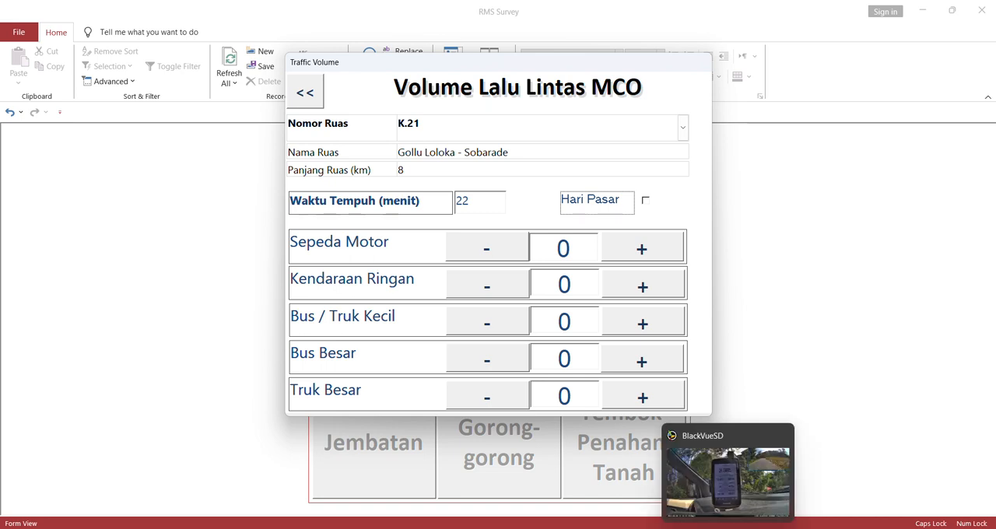
- Switch to BlackVue and play the 14:56:42 and 15:18:09 front clips to examine traffic along road K.21
click(716, 476)
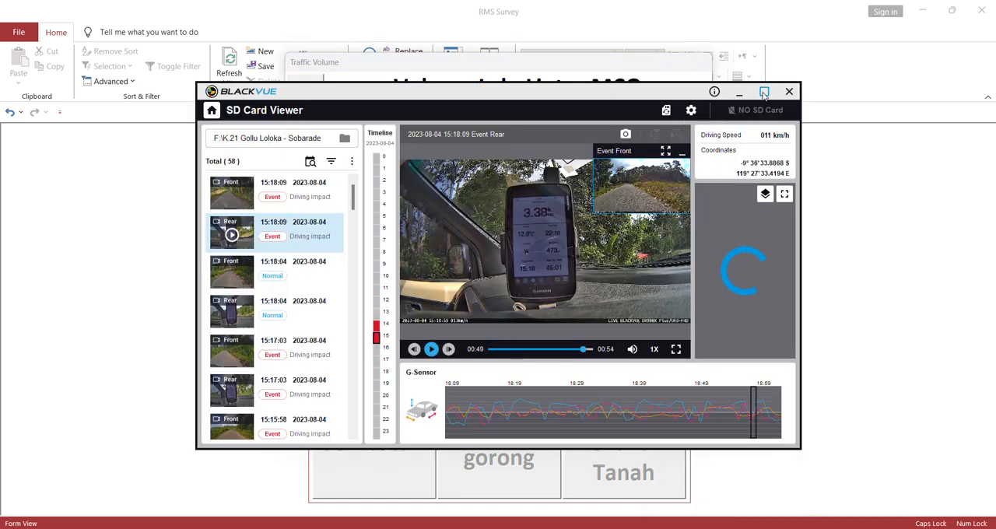
scroll(326, 343, down, 15)
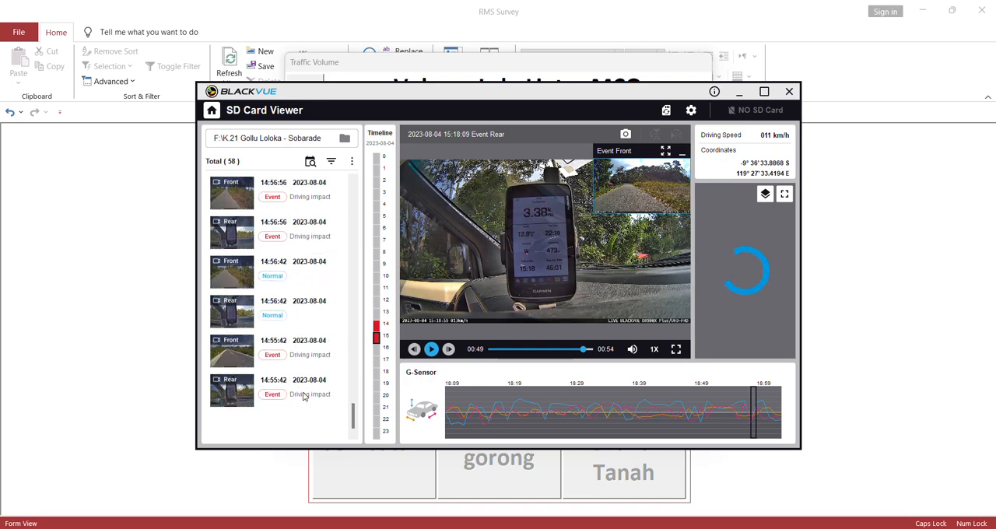
click(318, 282)
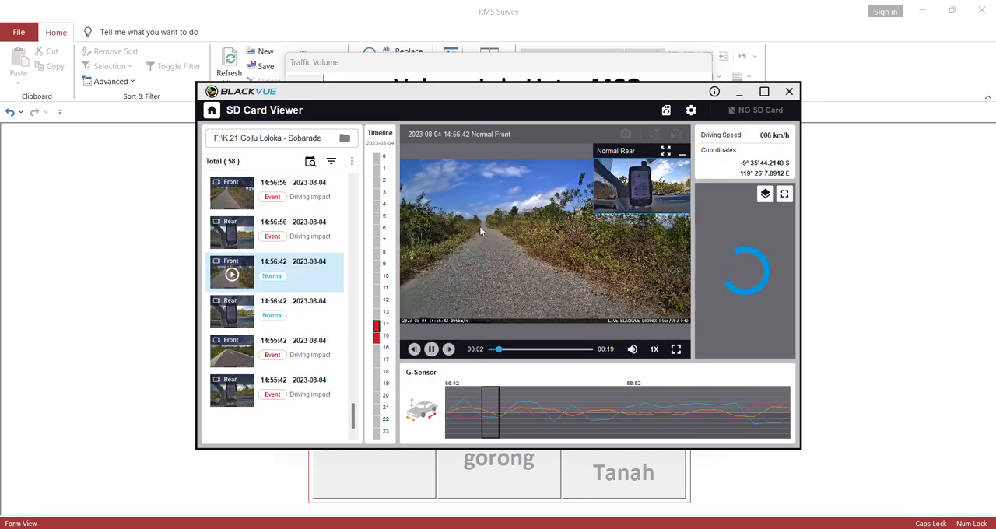
scroll(303, 227, up, 3)
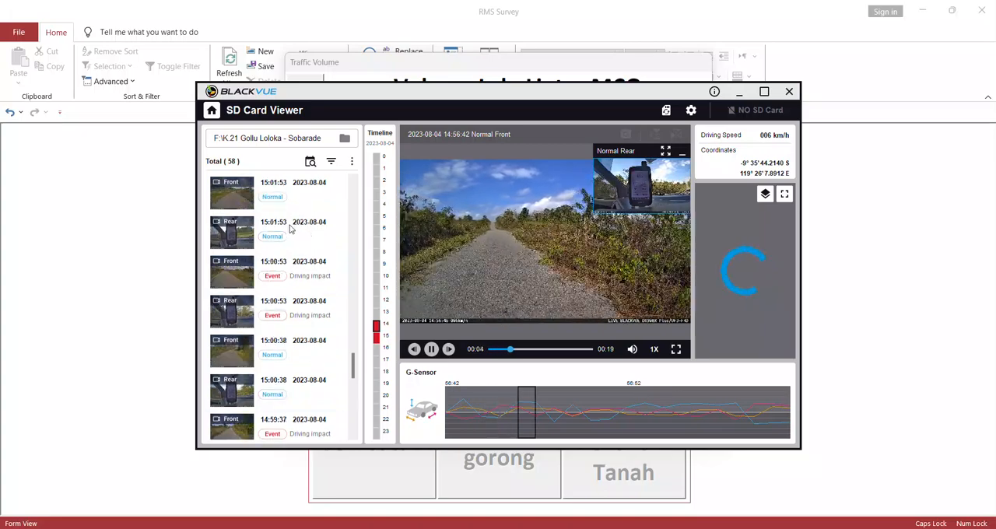
scroll(303, 227, up, 4)
scroll(304, 265, up, 5)
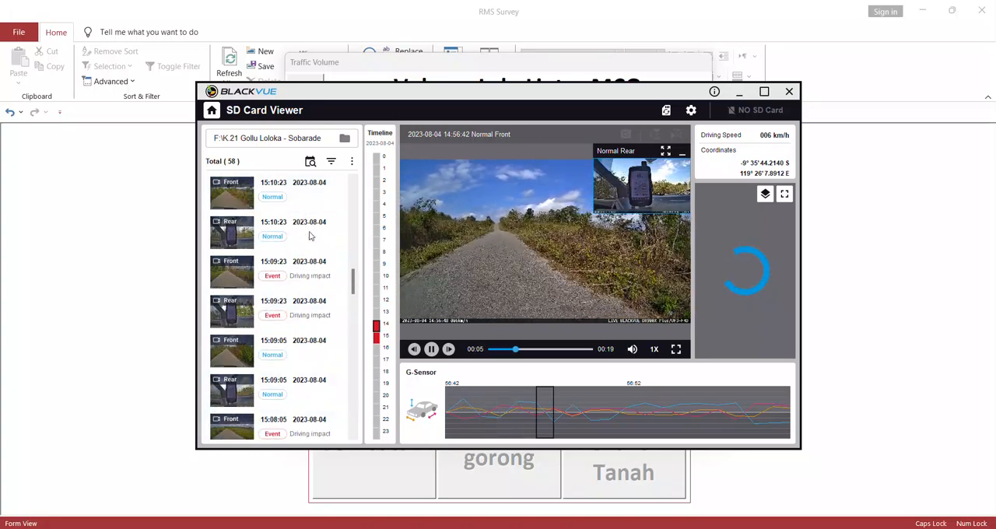
scroll(307, 206, up, 5)
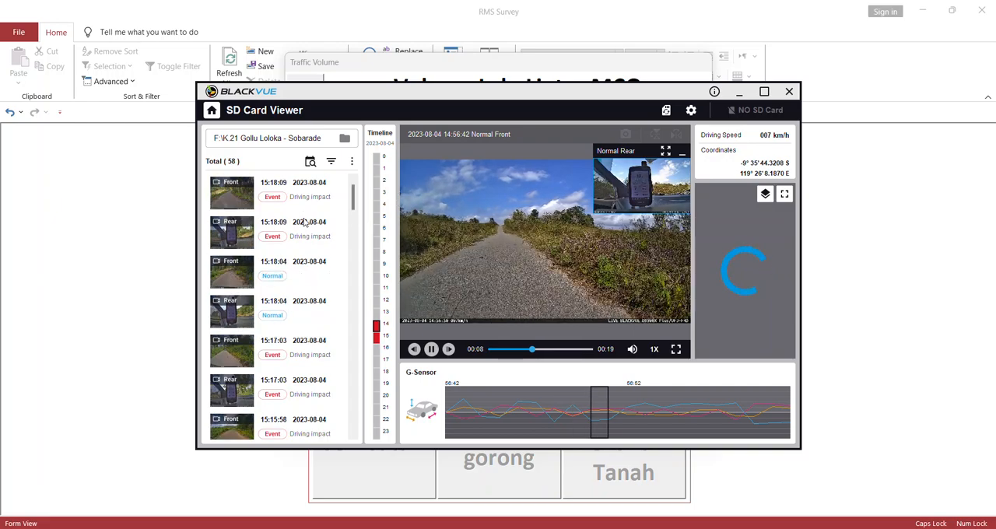
click(308, 199)
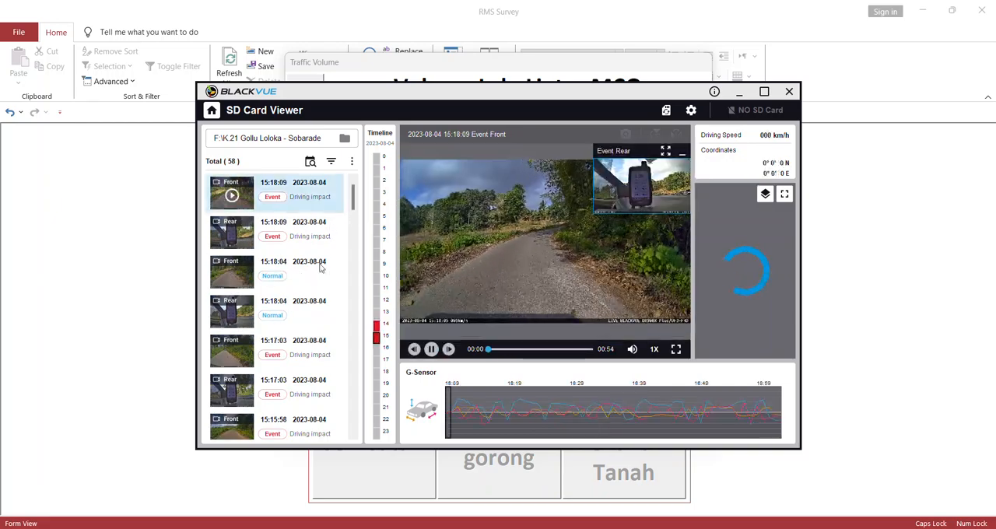
scroll(307, 216, down, 5)
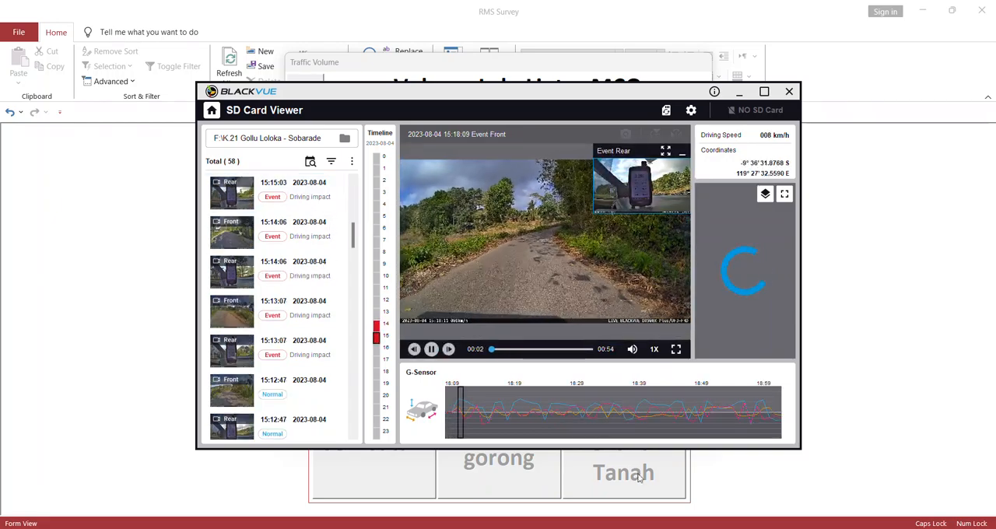
- Return to the RMS Survey form and set K.21's counts to 7 Sepeda Motor, 4 Kendaraan Ringan and 1 Truk Besar
click(721, 492)
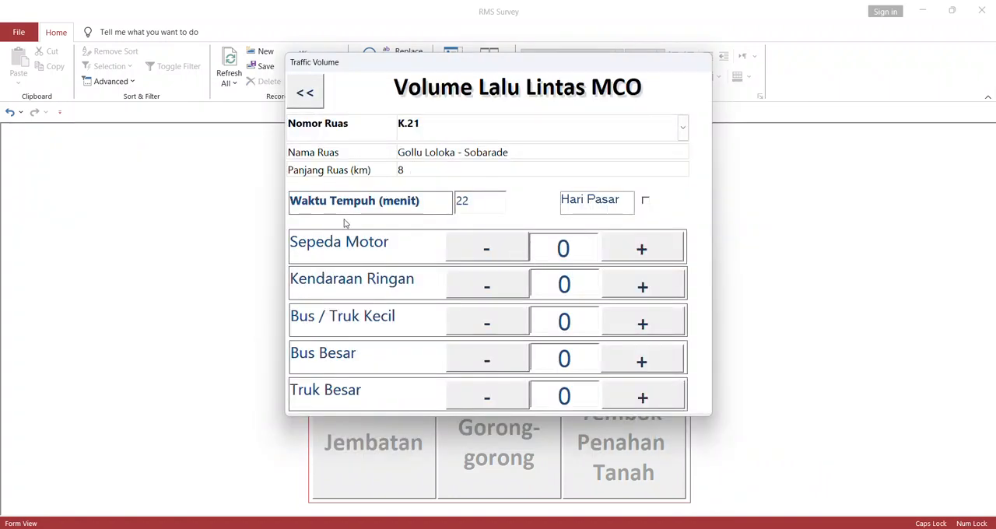
click(654, 252)
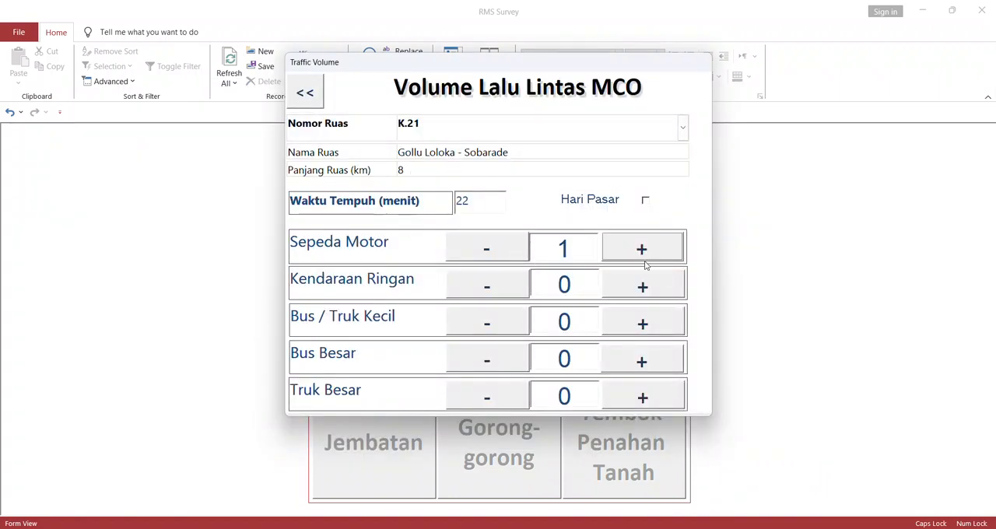
click(642, 286)
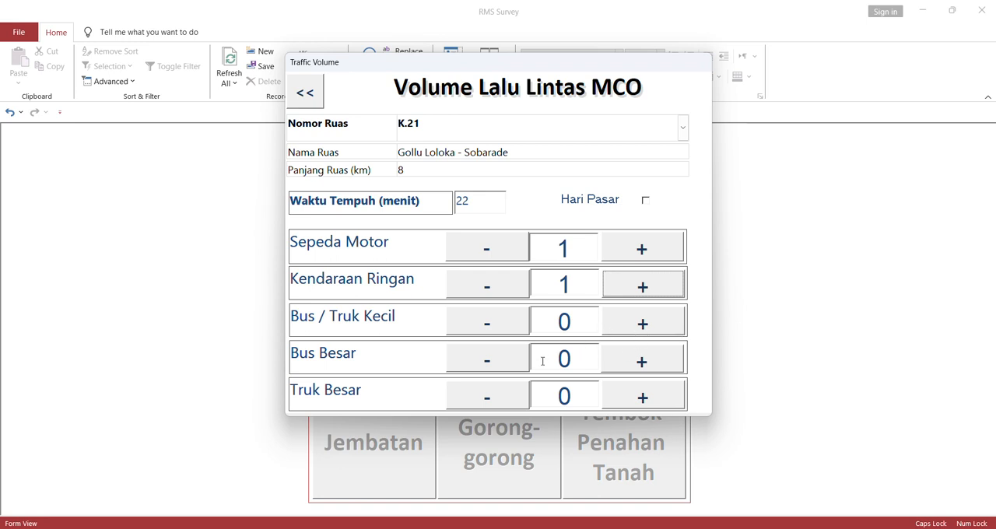
click(641, 400)
double_click(649, 250)
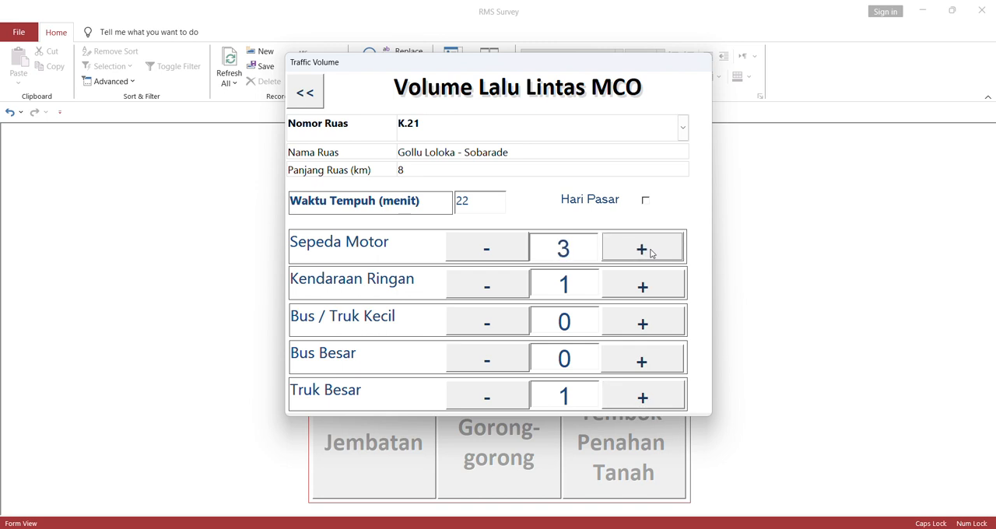
click(652, 253)
click(647, 291)
double_click(647, 291)
double_click(645, 255)
click(511, 295)
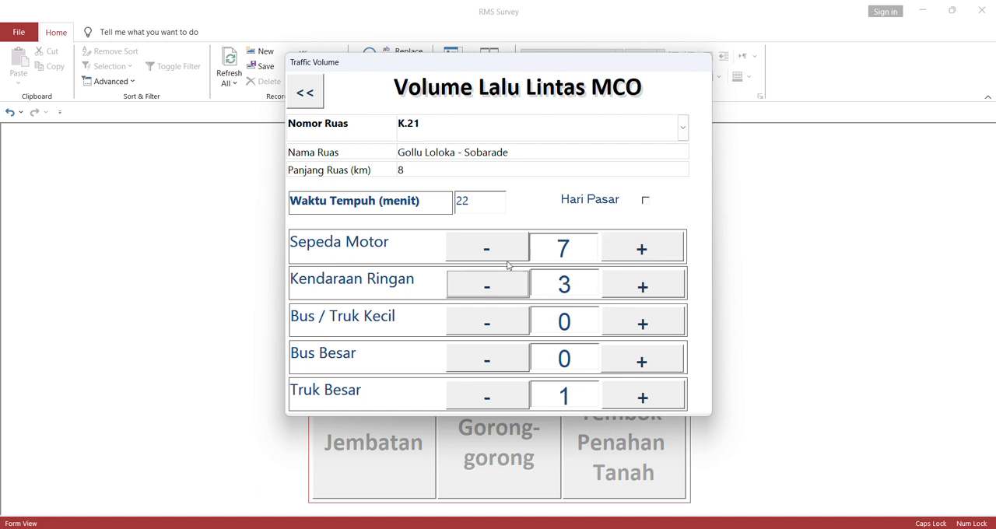
click(630, 287)
- Close the traffic volume form, reopen it and select road K.21 to check its saved entries
click(305, 94)
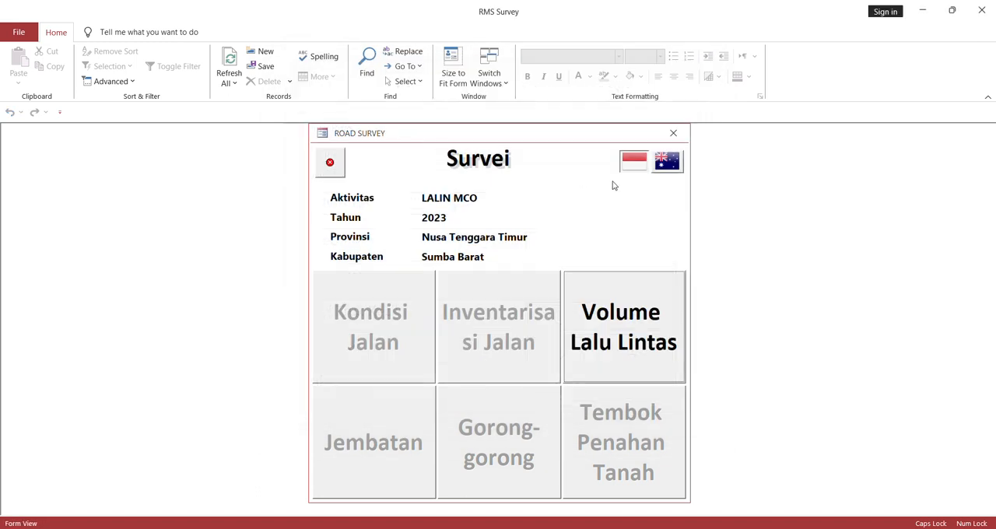
click(623, 327)
click(685, 127)
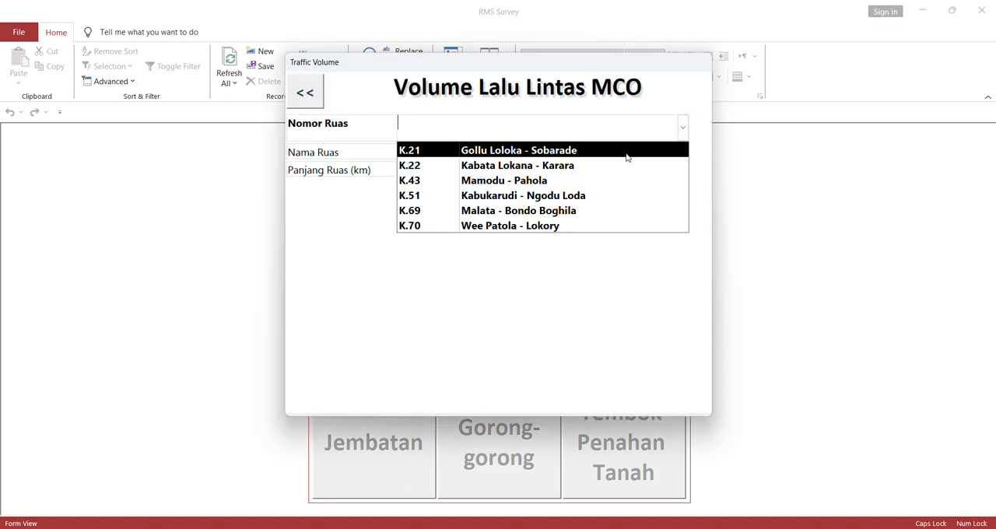
click(622, 150)
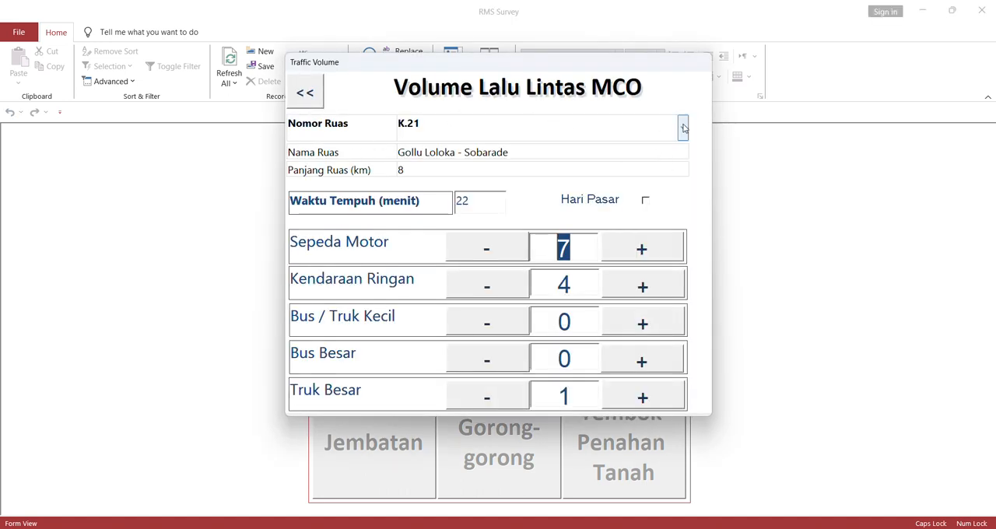
- Select road K.22 and set its counts to 3 Sepeda Motor and 3 Bus / Truk Kecil
click(683, 129)
click(628, 163)
click(654, 254)
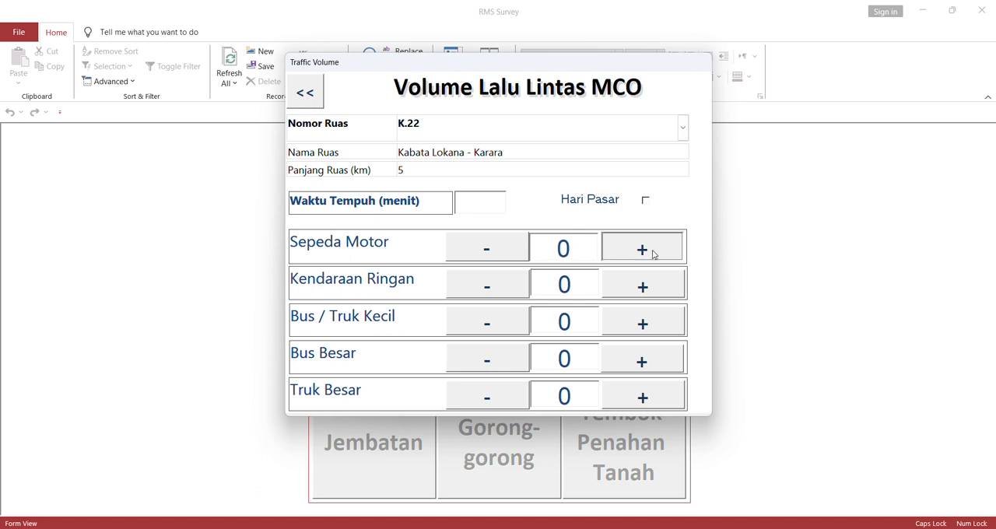
click(654, 255)
click(654, 255)
click(645, 325)
click(645, 326)
click(646, 325)
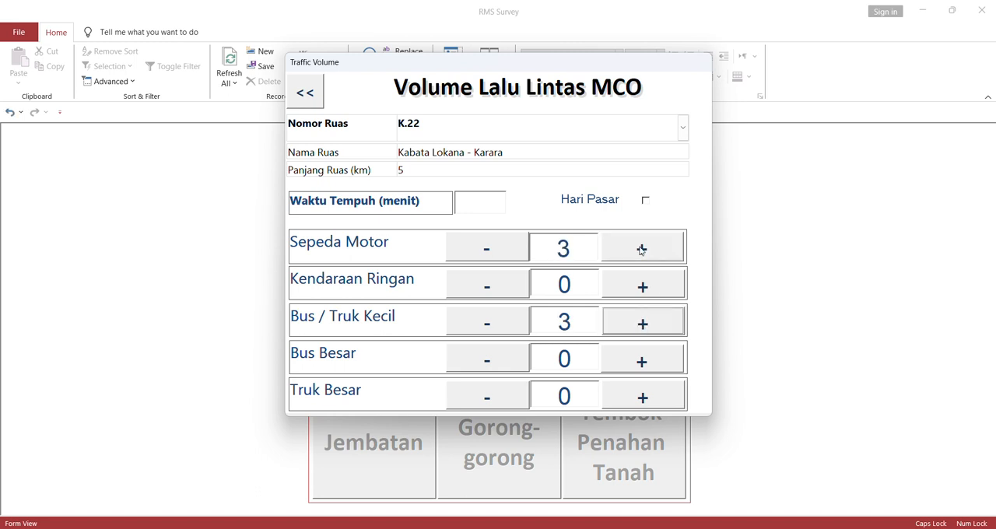
- Try to switch to road K.43 and supply the requested travel time of 20 minutes for K.22
click(684, 130)
click(611, 174)
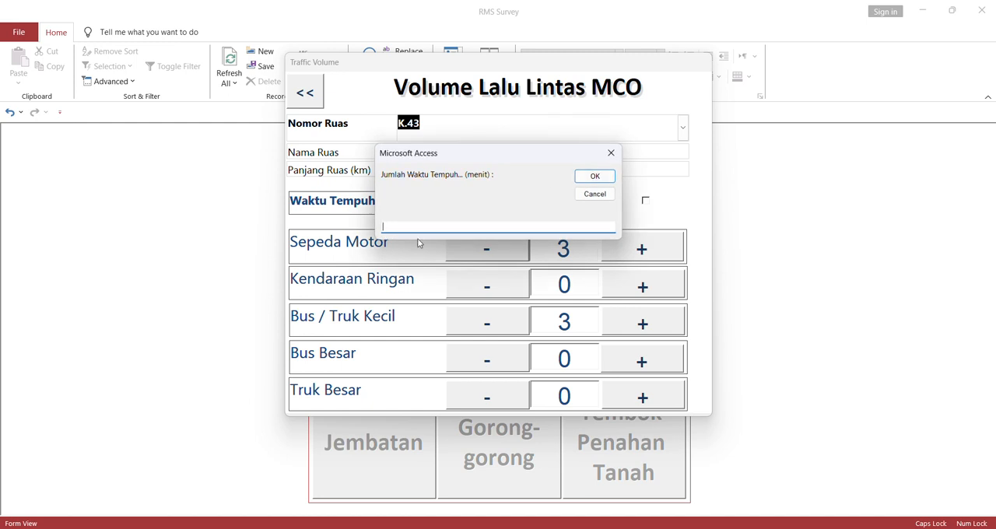
text(20)
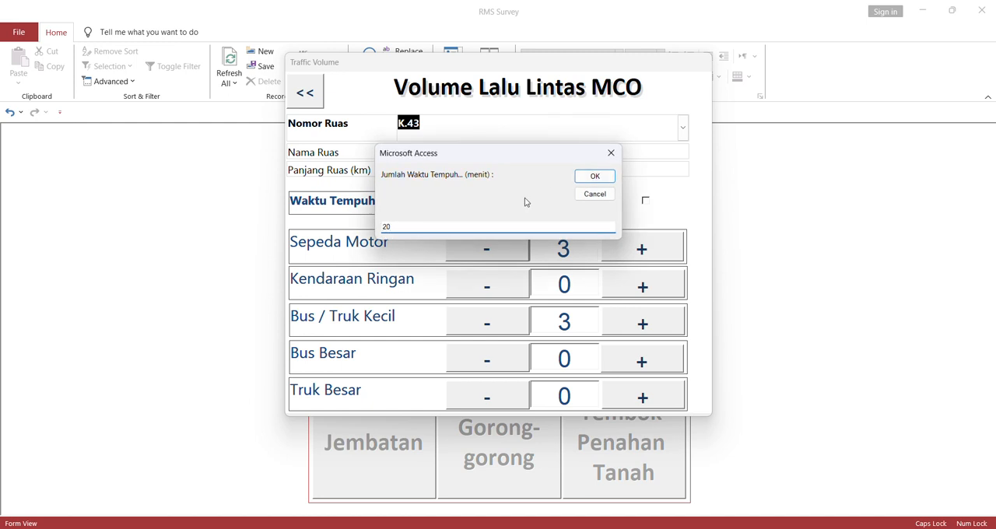
click(594, 176)
- Reselect road K.22 to check its saved travel time and road length
click(683, 127)
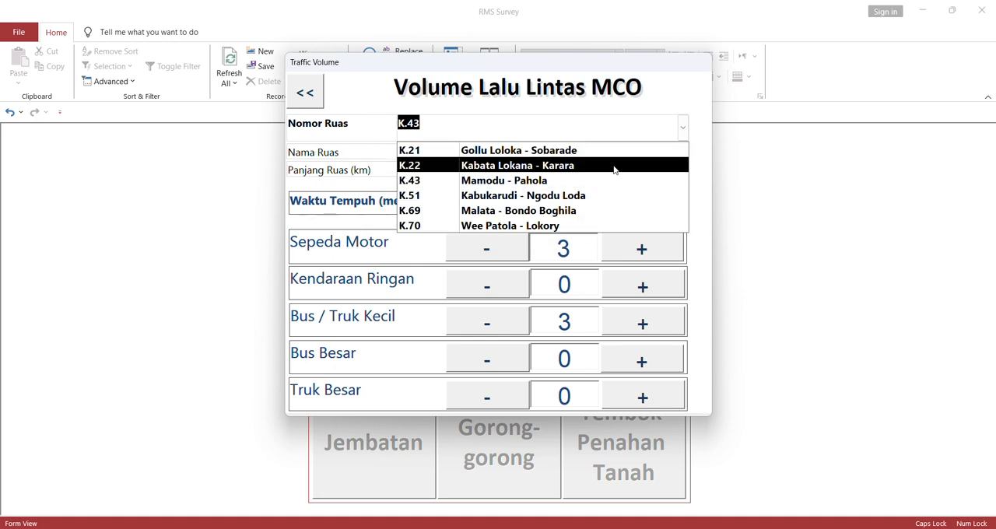
click(672, 165)
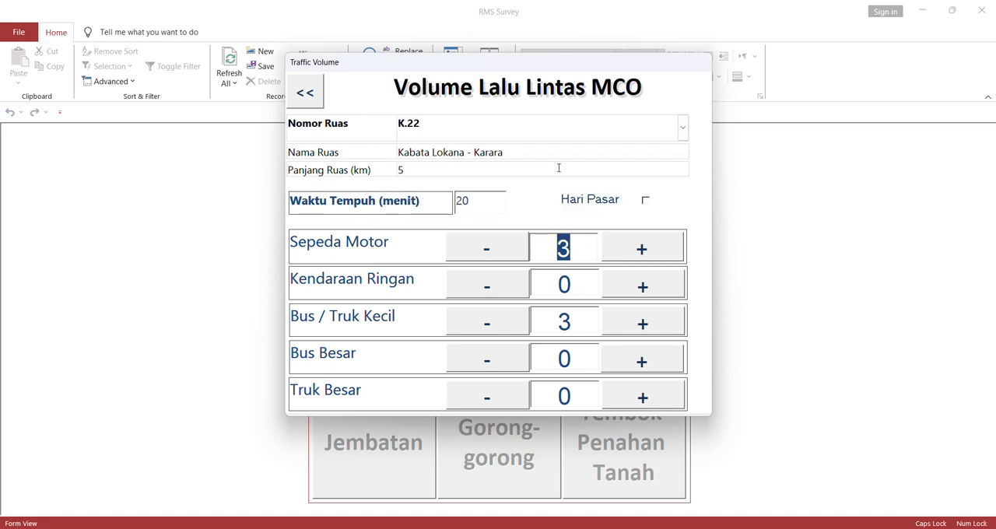
click(349, 176)
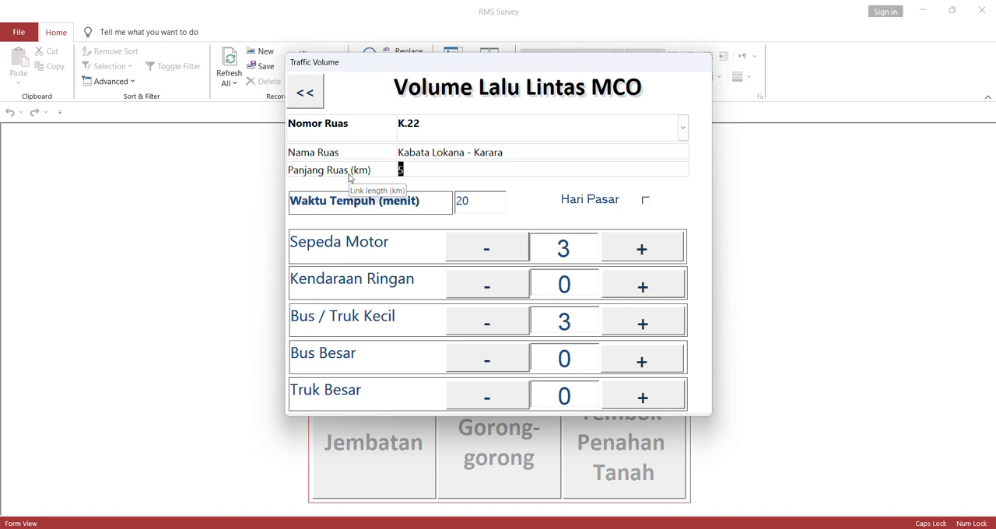
- Select road K.43 and record a travel time of 15 minutes, 3 Sepeda Motor and 3 Bus / Truk Kecil
click(682, 127)
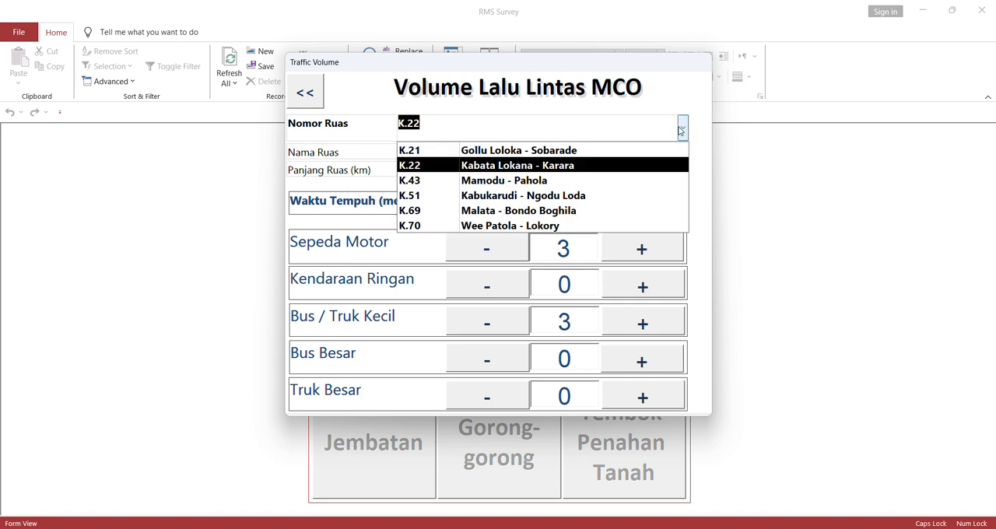
click(623, 179)
click(488, 203)
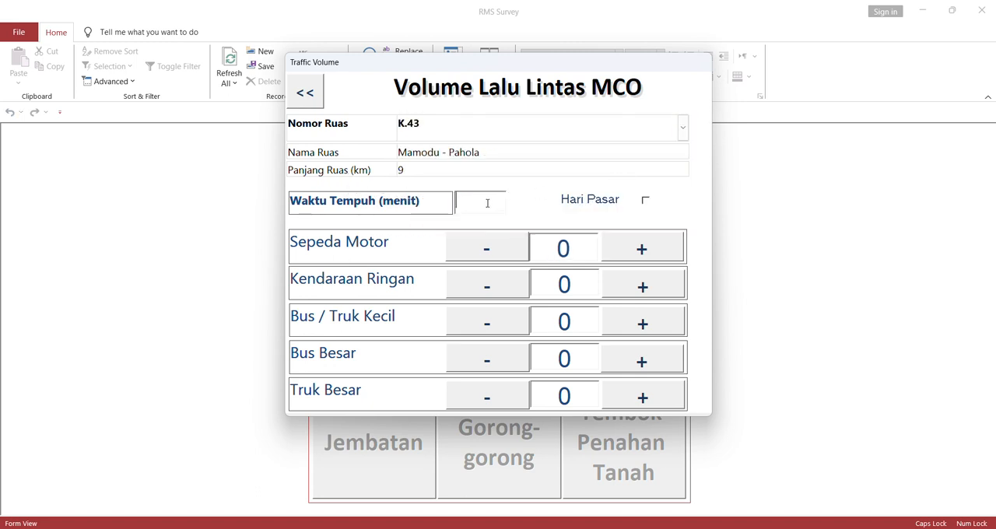
click(658, 254)
click(658, 254)
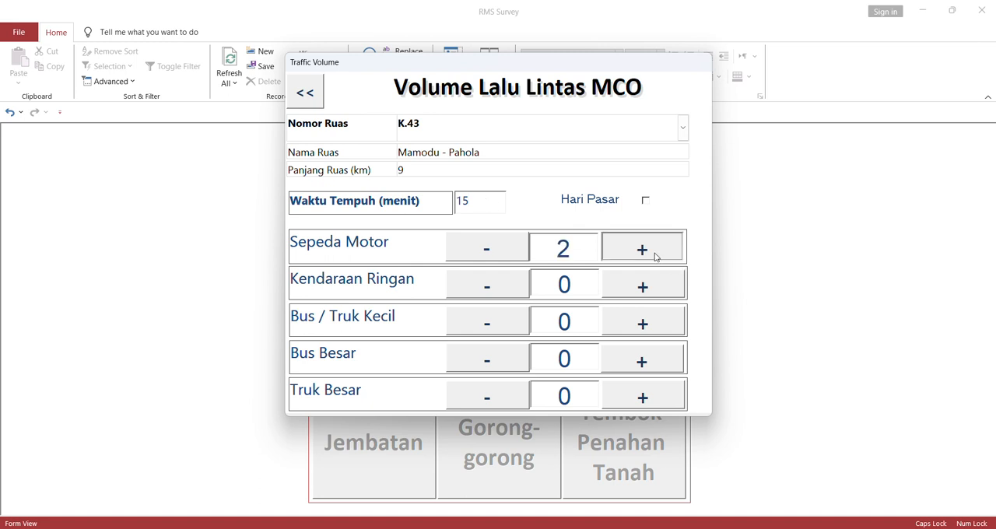
click(658, 254)
click(646, 322)
click(646, 322)
click(646, 322)
- Select road K.51 and record a travel time of 20 minutes, 4 Sepeda Motor, 3 Kendaraan Ringan and 3 Bus / Truk Kecil
click(684, 134)
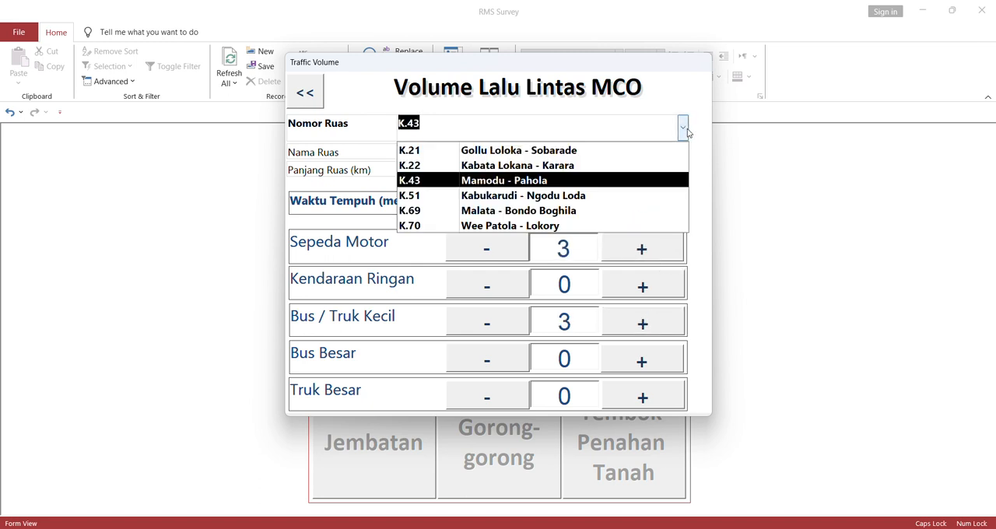
click(609, 194)
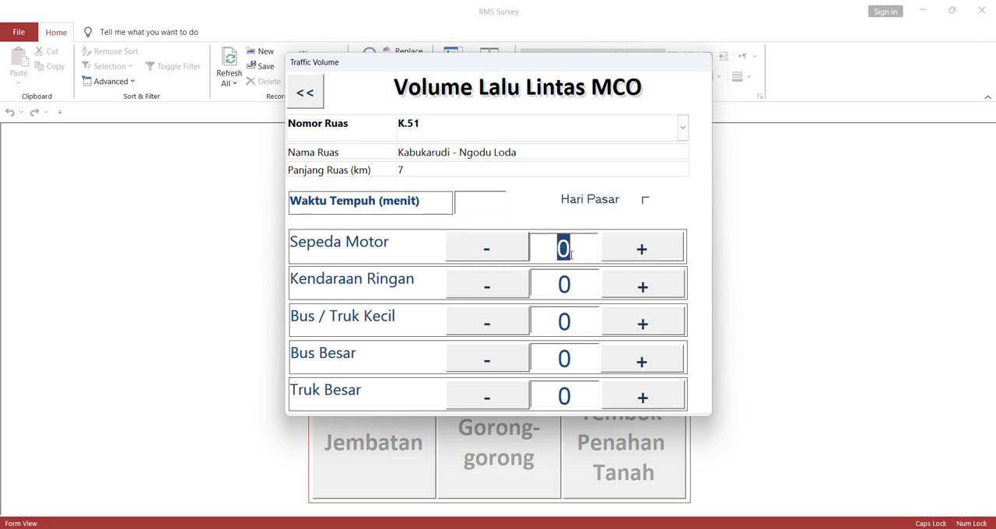
click(469, 201)
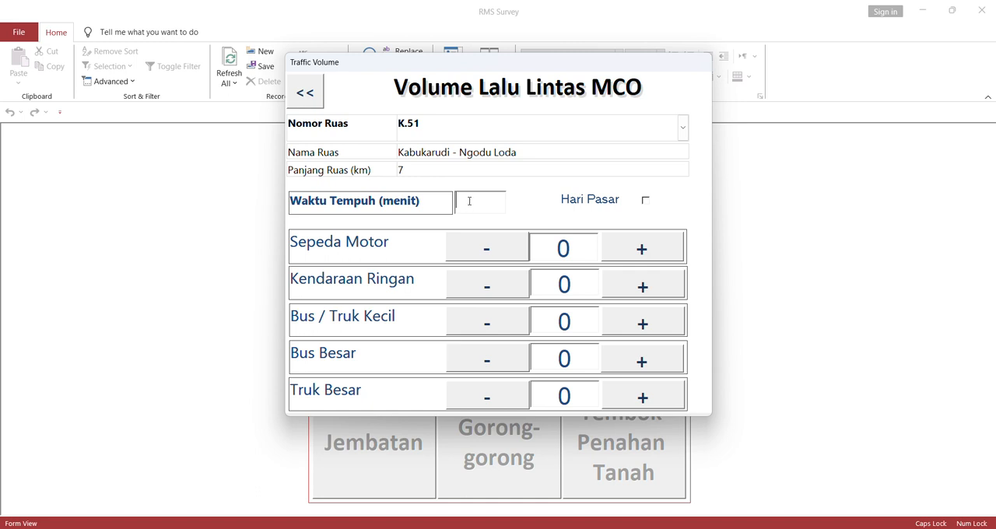
click(647, 251)
click(648, 251)
click(648, 251)
click(648, 251)
click(645, 287)
click(645, 286)
click(645, 286)
double_click(651, 319)
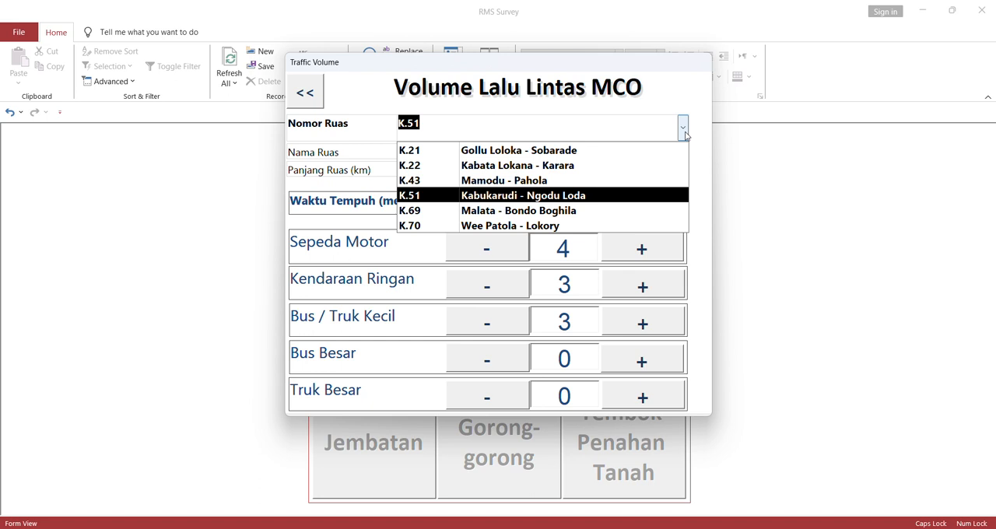
- Select road K.69 and record a travel time of 20 minutes, 3 Sepeda Motor, 1 Kendaraan Ringan and 3 Bus / Truk Kecil
click(611, 212)
click(463, 197)
text(0)
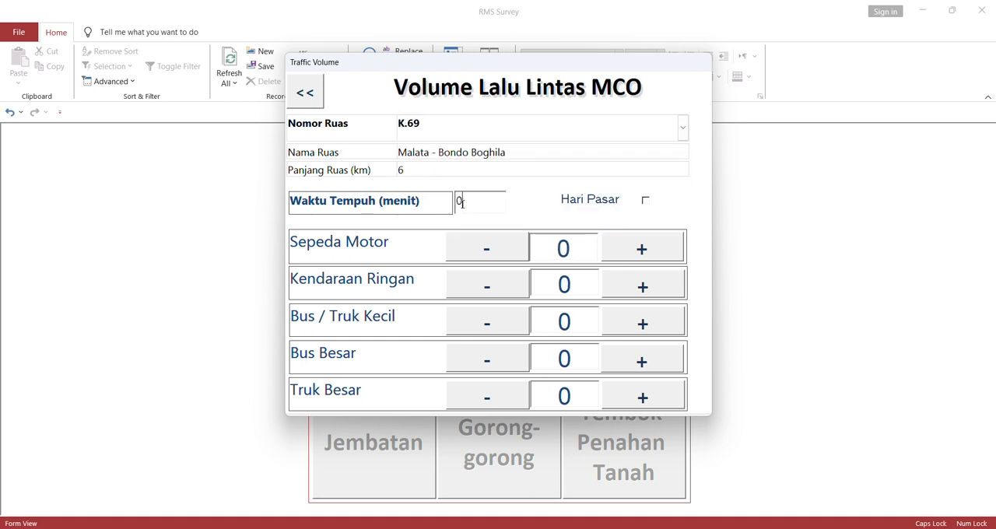
key(BackSpace)
text(20)
click(648, 253)
click(648, 253)
click(648, 253)
click(653, 319)
click(653, 319)
click(654, 319)
click(651, 285)
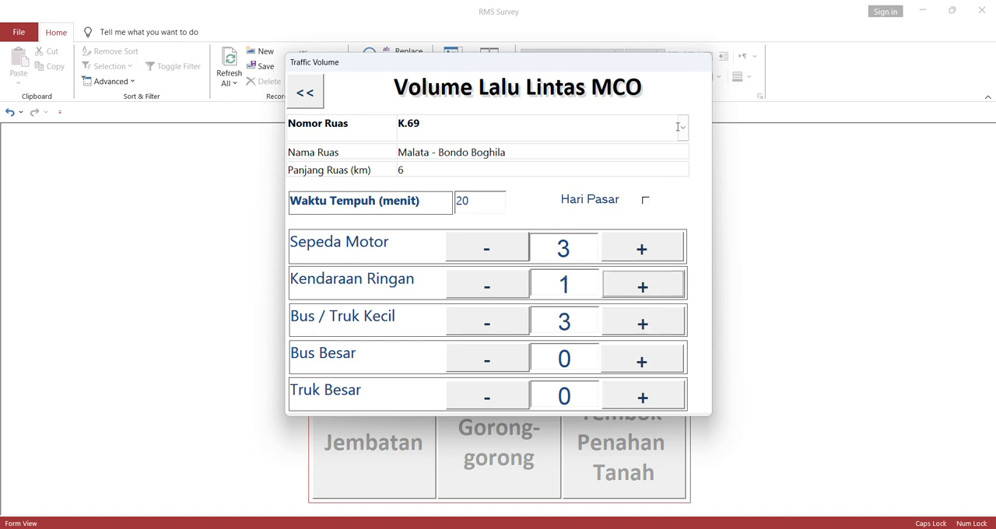
- Select road K.70 and record a travel time of 20 minutes, 4 Sepeda Motor, 3 Kendaraan Ringan and 3 Bus / Truk Kecil
click(679, 127)
click(542, 224)
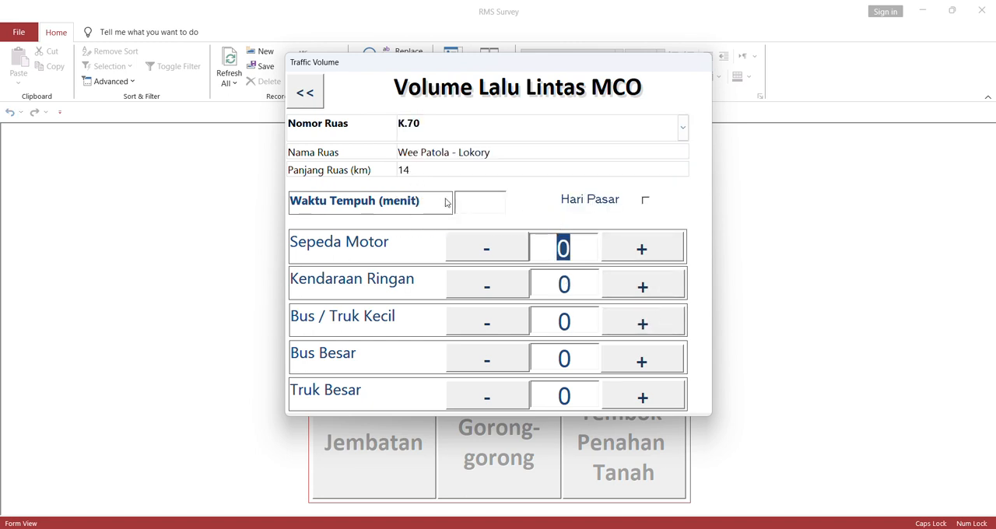
click(476, 204)
text(20)
click(642, 248)
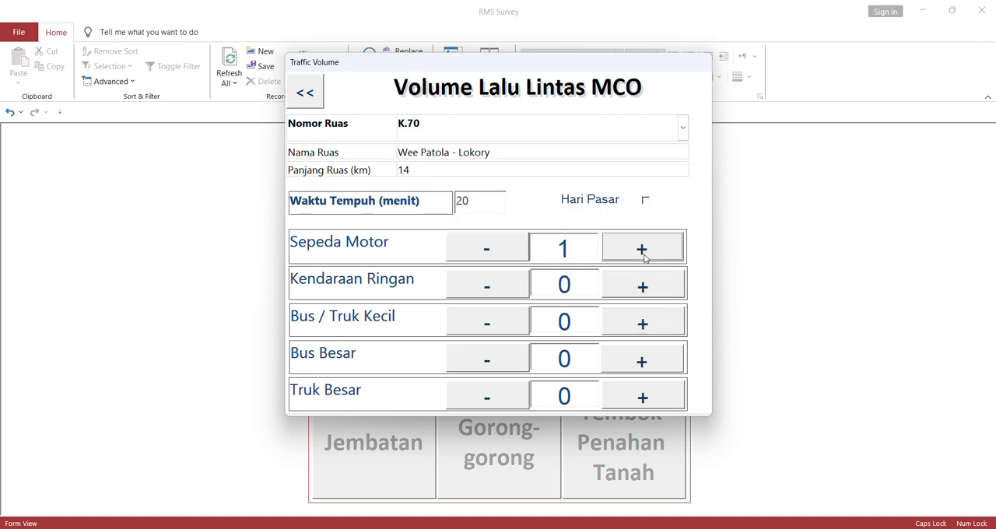
click(641, 249)
click(641, 248)
click(641, 249)
click(643, 323)
click(643, 323)
click(643, 323)
click(646, 297)
click(646, 297)
click(647, 297)
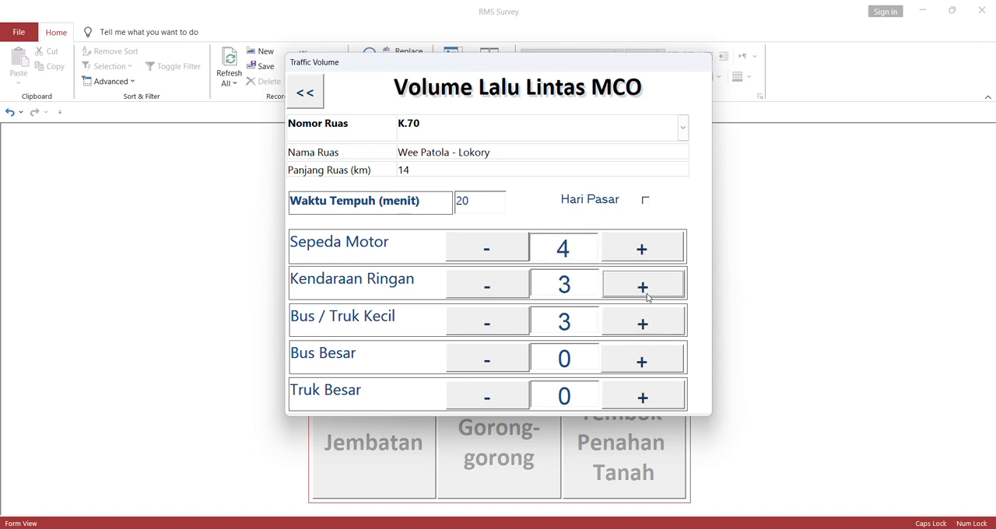
- Close the traffic volume form and RMS Survey, return to PKRMS and close its tablet import/export window
click(303, 93)
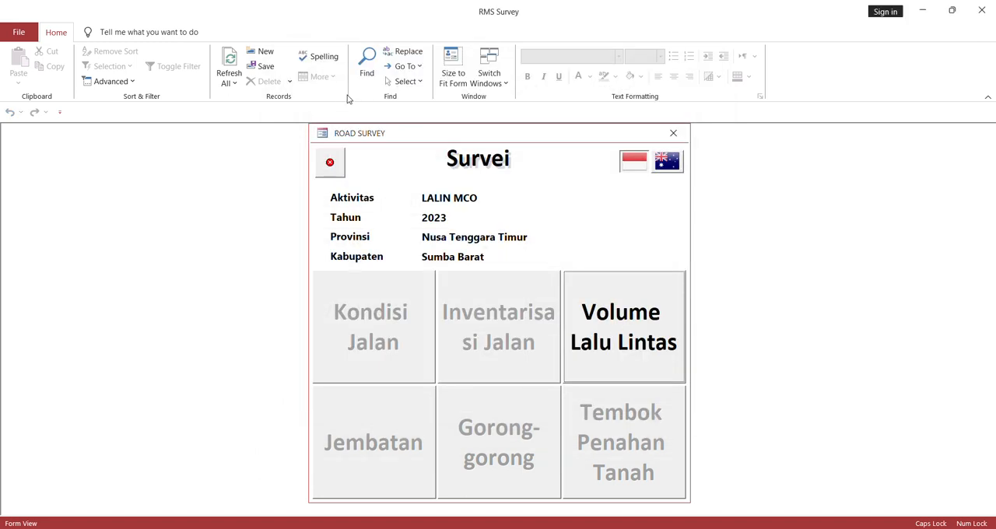
click(981, 11)
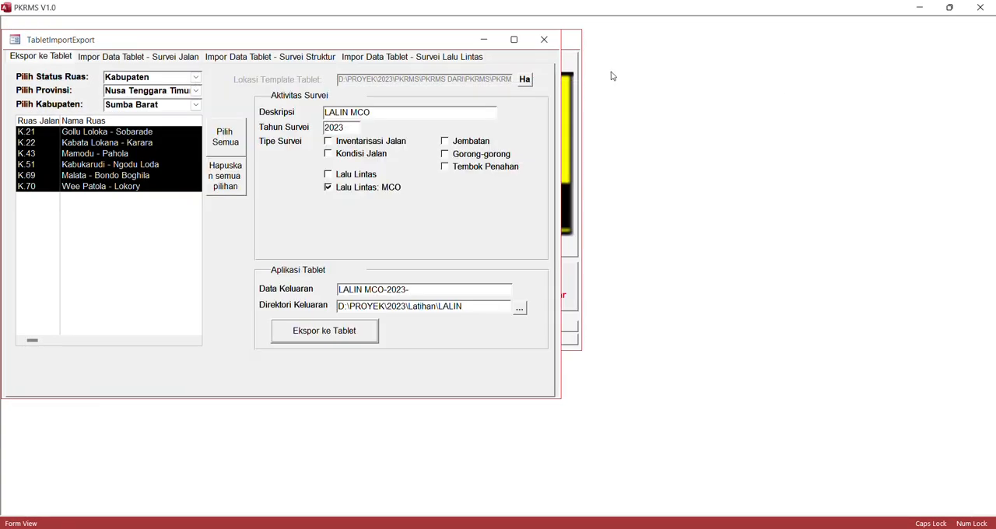
click(790, 92)
click(547, 44)
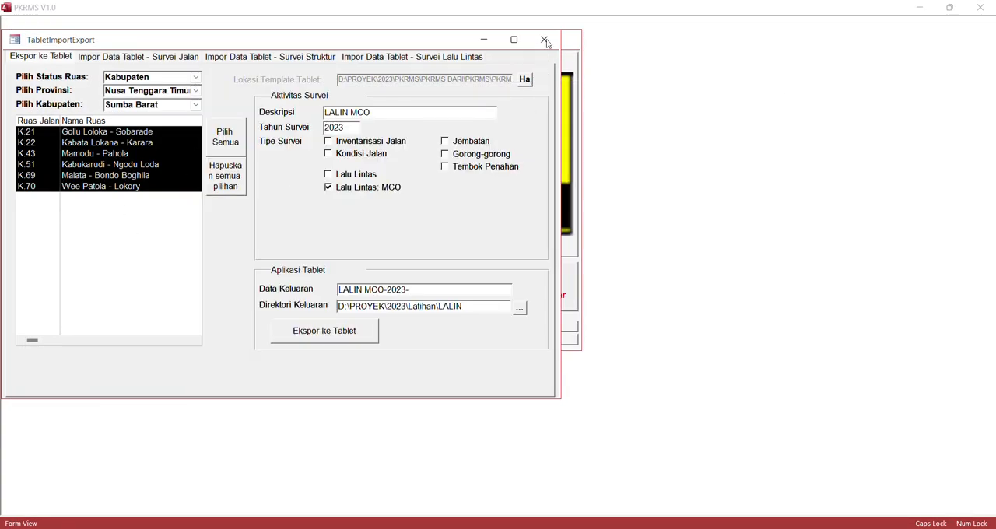
drag(351, 40, 358, 70)
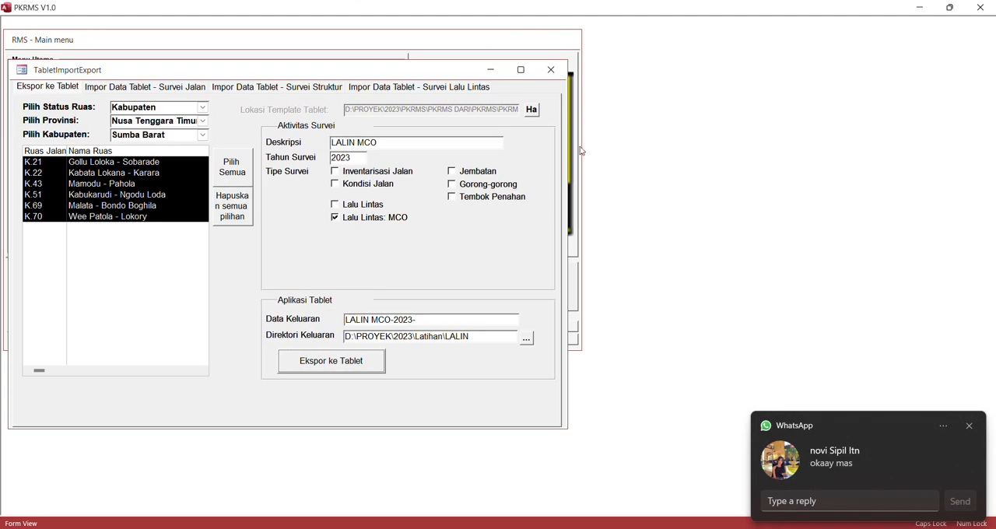
click(970, 429)
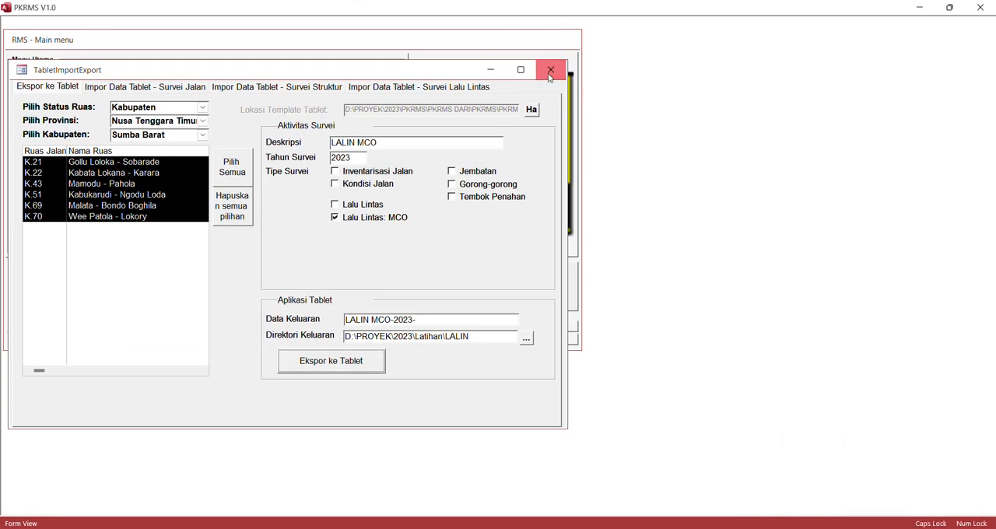
click(550, 69)
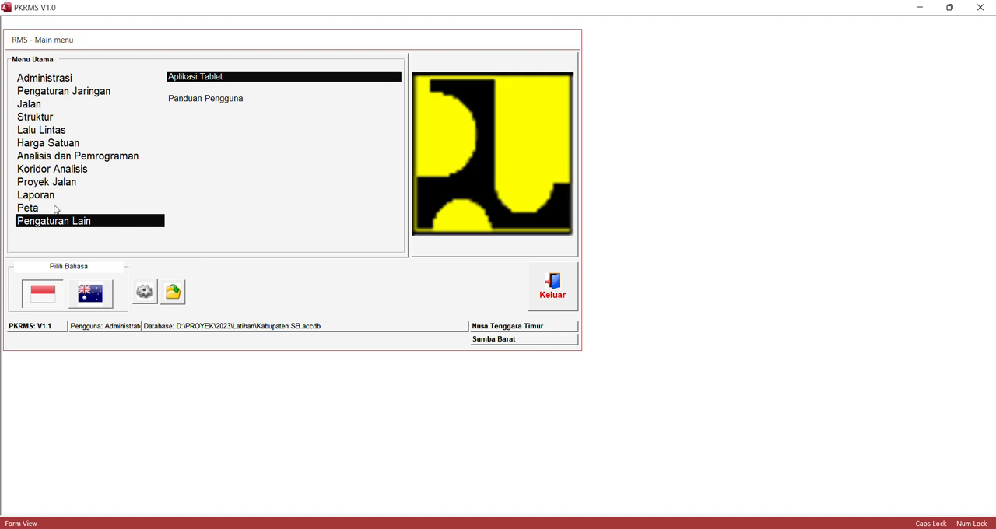
- Open the Aplikasi Tablet road survey import and browse to the 2023\Latihan\LALIN folder for the left-side (Kiri) data
click(201, 77)
click(112, 58)
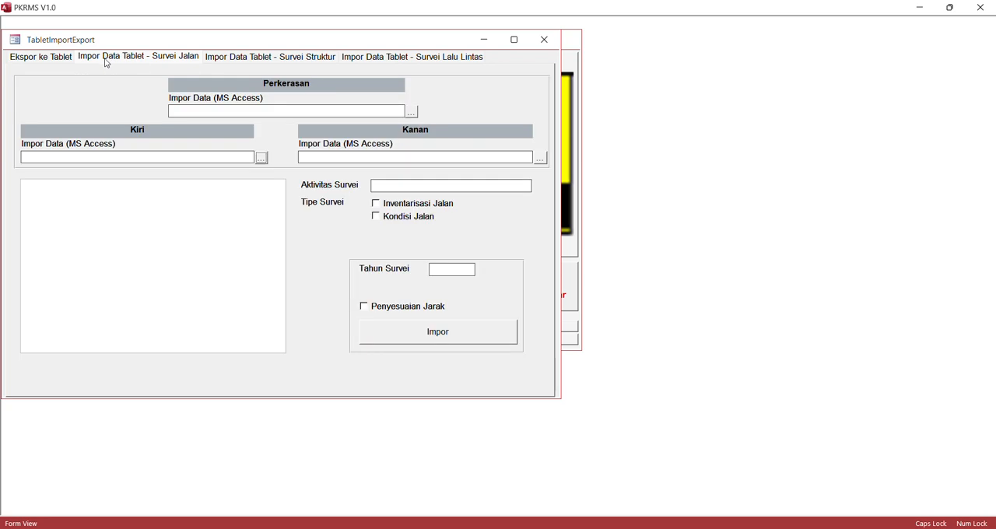
click(261, 157)
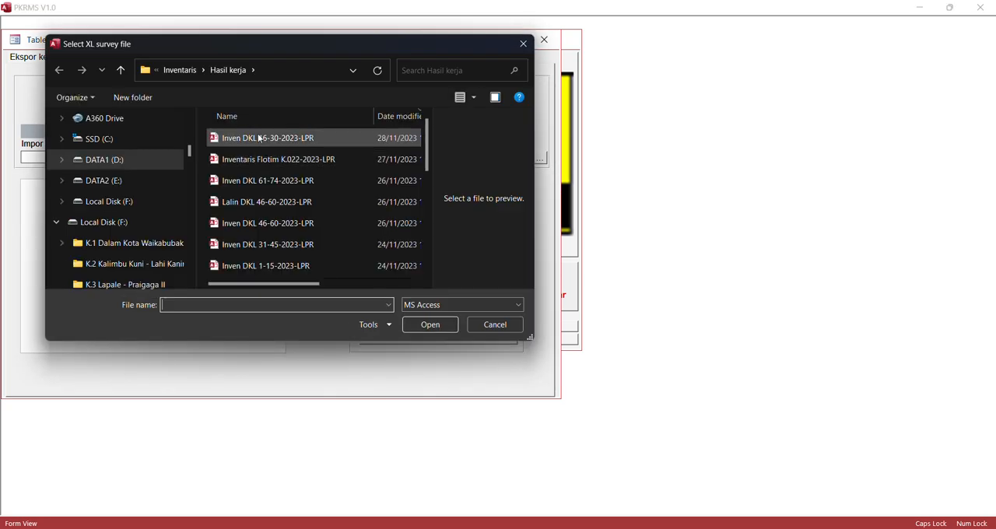
click(177, 71)
click(172, 69)
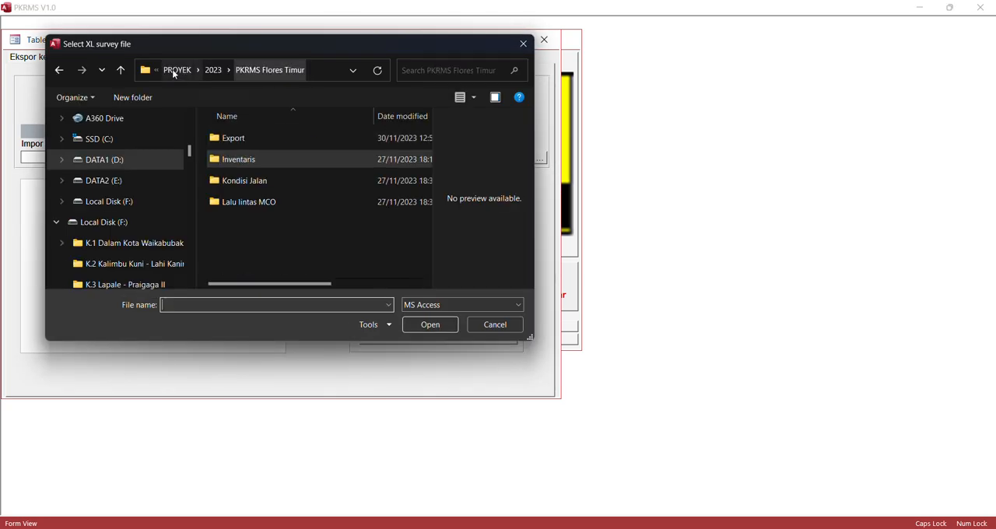
click(212, 71)
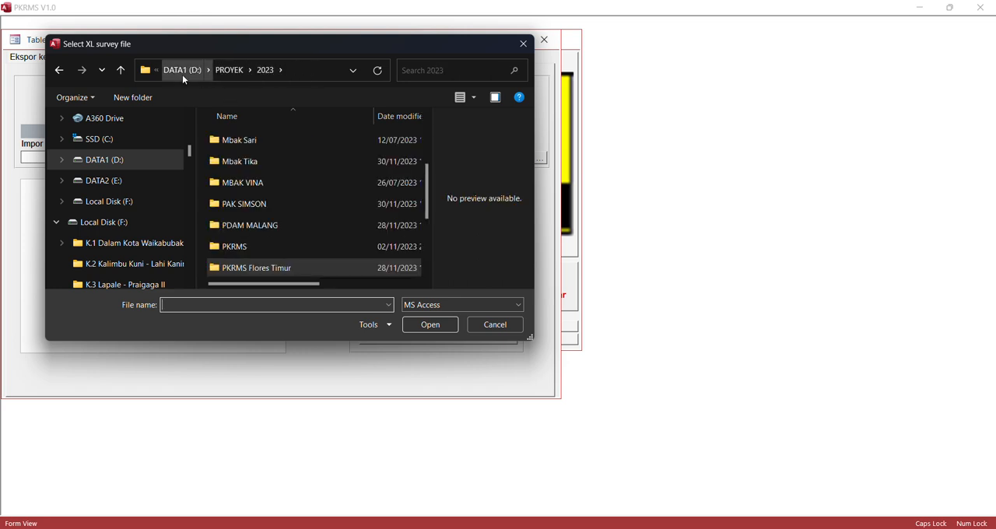
scroll(262, 241, down, 1)
scroll(264, 179, up, 2)
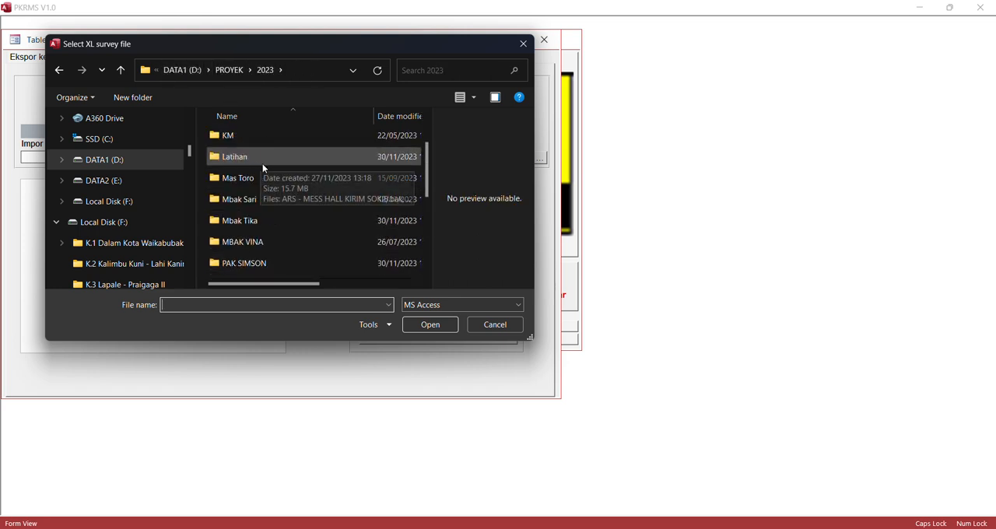
double_click(241, 158)
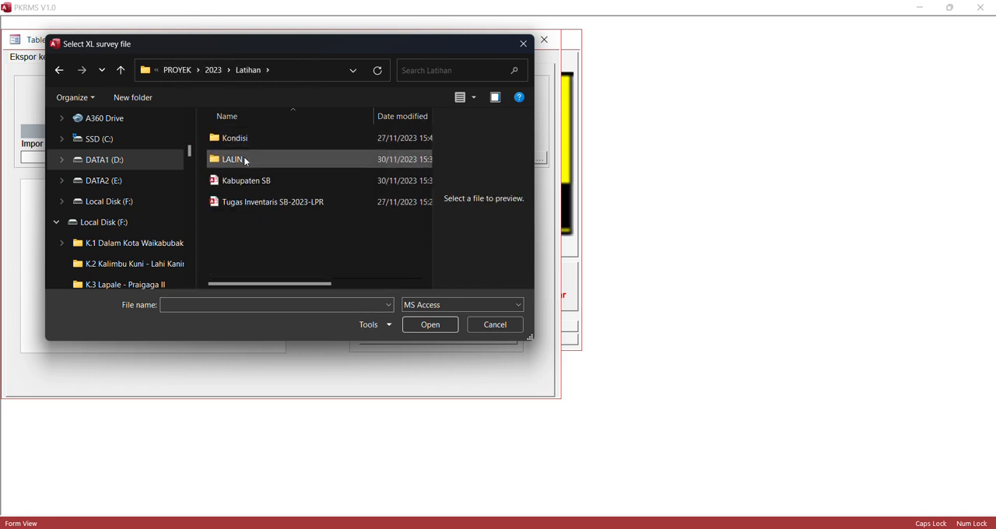
double_click(244, 159)
- Try to load LALIN MCO-2023- as the left-side (Kiri) road survey data
click(256, 138)
click(442, 324)
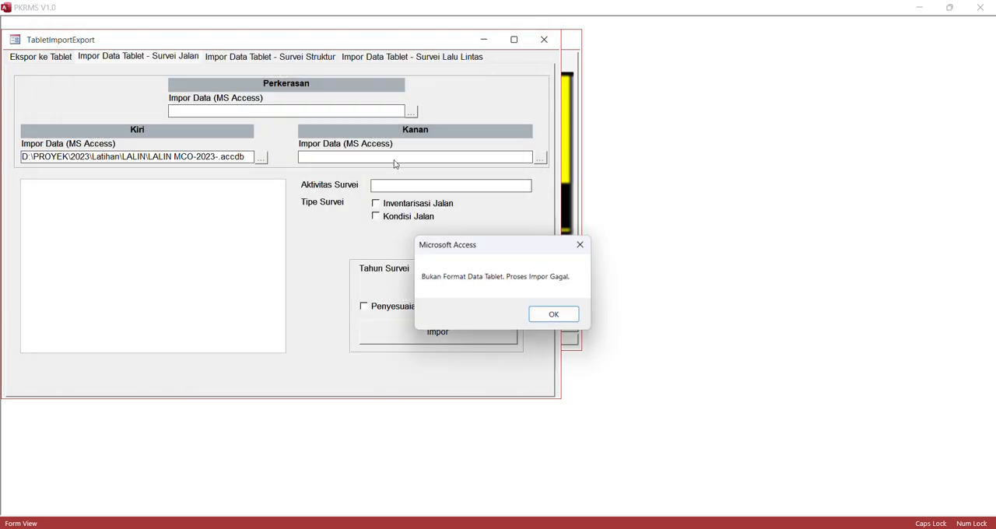
click(555, 316)
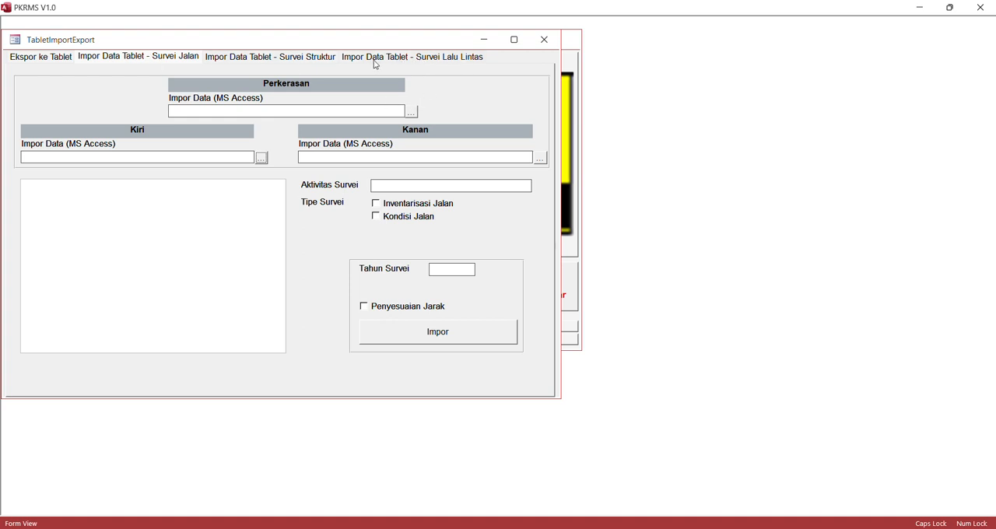
- Load LALIN MCO-2023-.accdb in the traffic survey import, import all six roads from K.21 to K.70, and close the import window
click(426, 62)
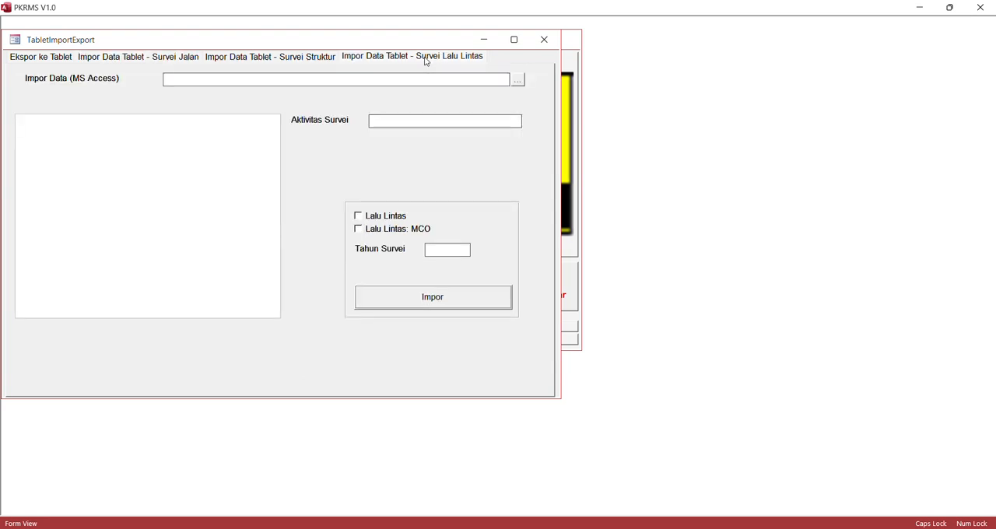
click(517, 81)
click(421, 115)
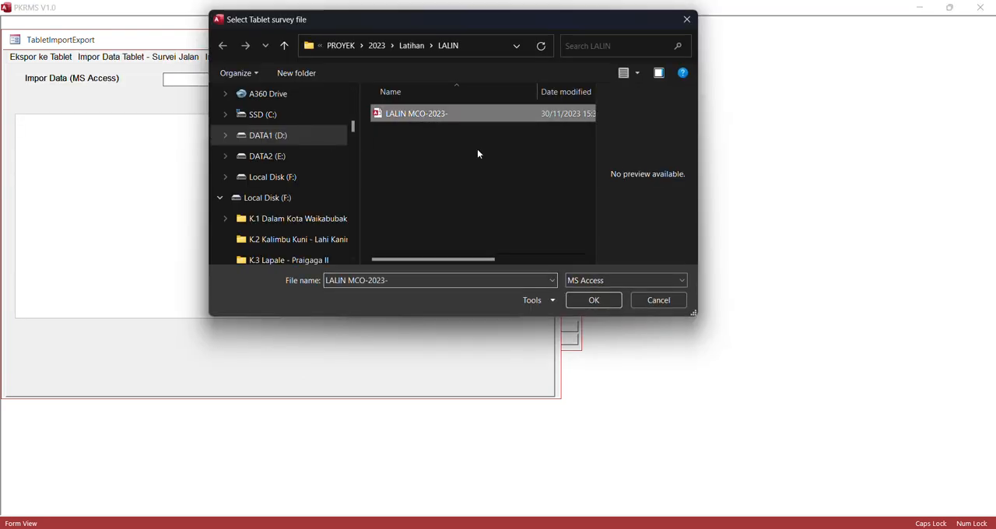
click(600, 300)
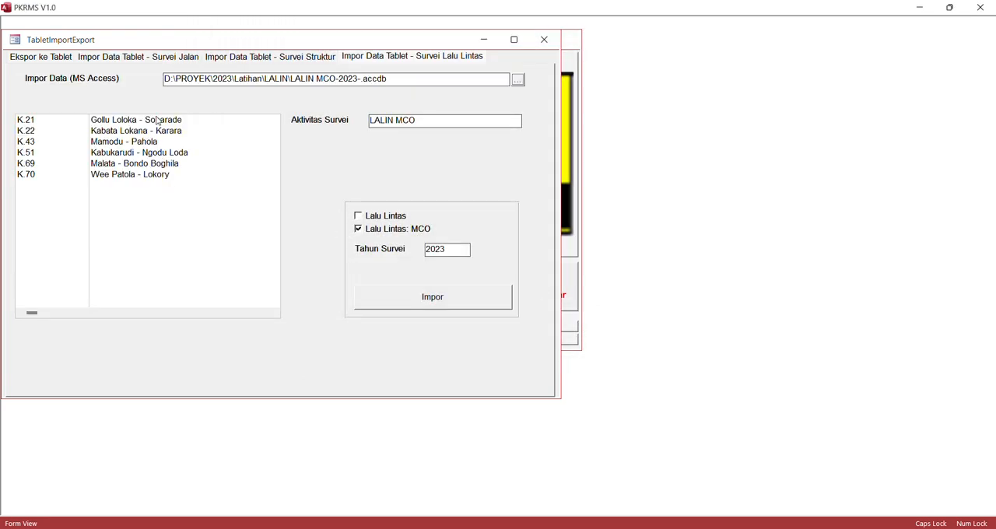
drag(157, 120, 164, 205)
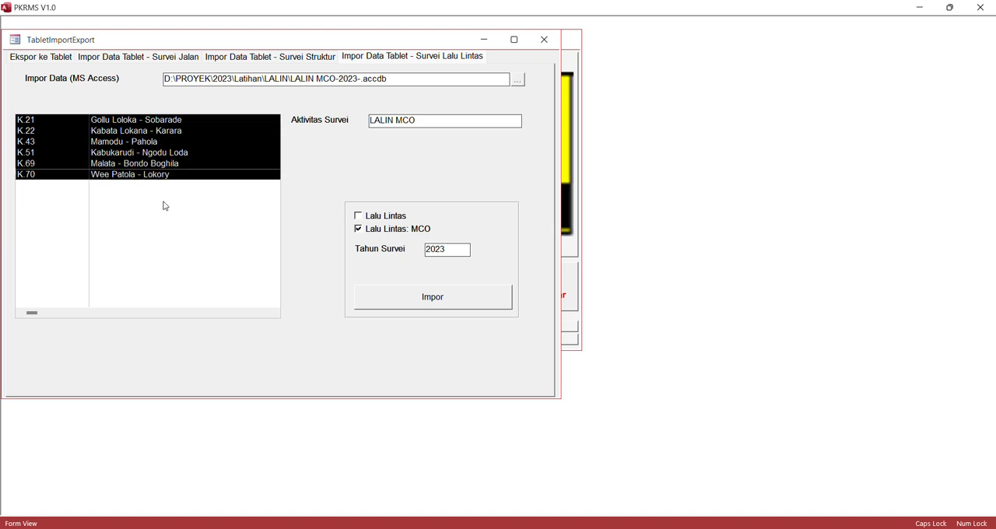
click(435, 302)
click(525, 319)
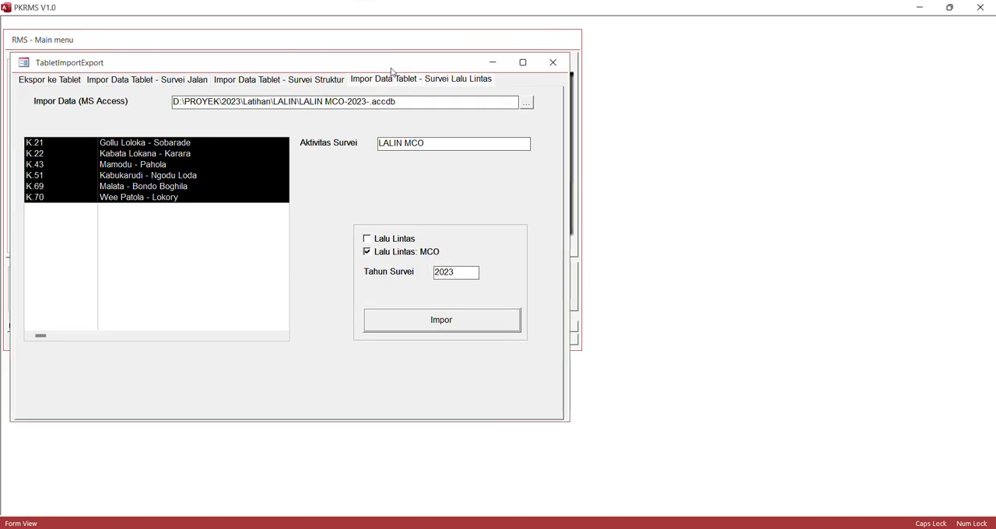
click(552, 64)
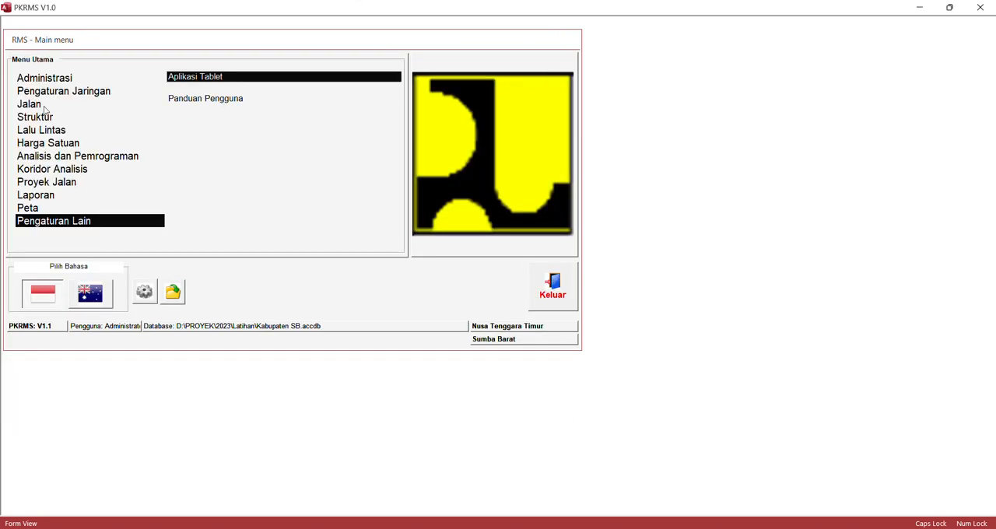
- Run the road network data check (Periksa Data Jaringan) on all Sumba Barat roads
click(44, 107)
click(200, 163)
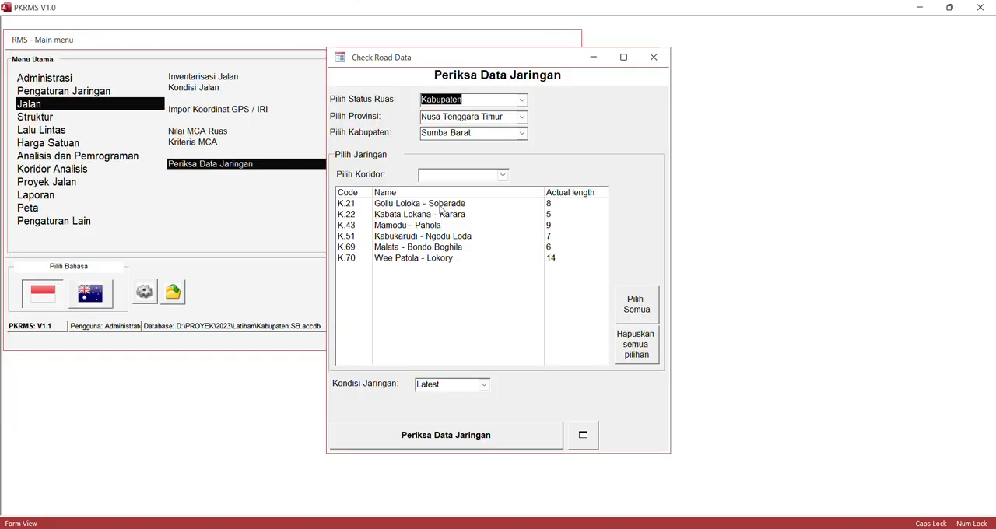
click(439, 203)
click(636, 303)
click(492, 439)
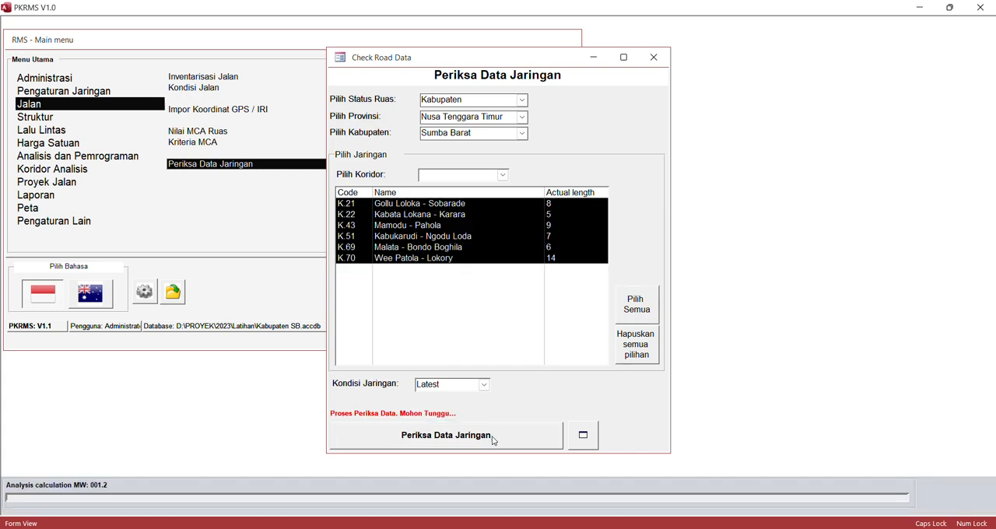
click(582, 316)
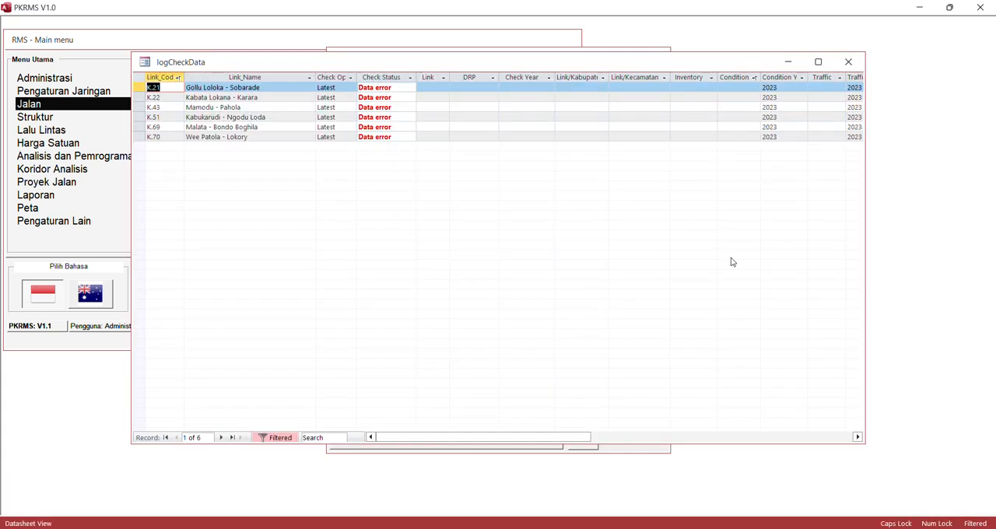
- Examine the Traffic and Traffic Year columns of the data check log
drag(574, 438, 630, 437)
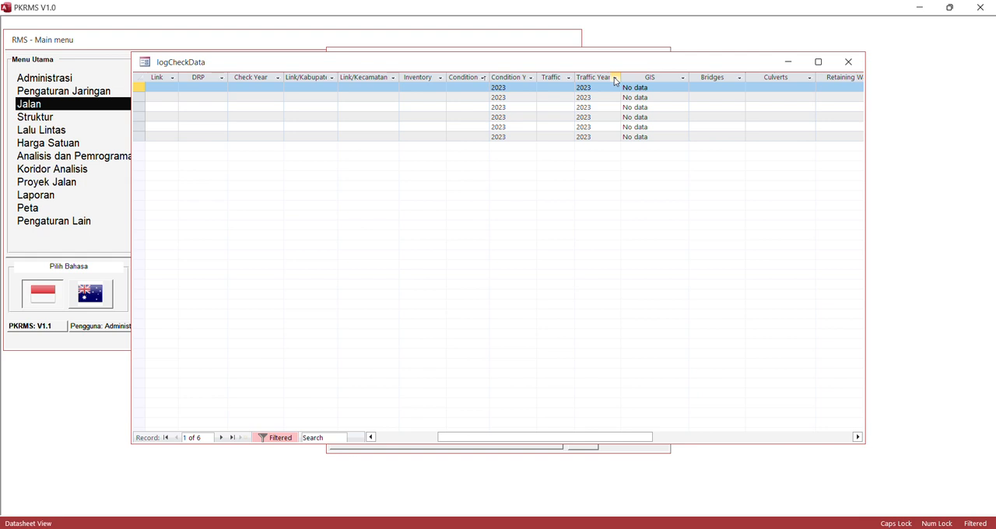
click(615, 78)
key(Escape)
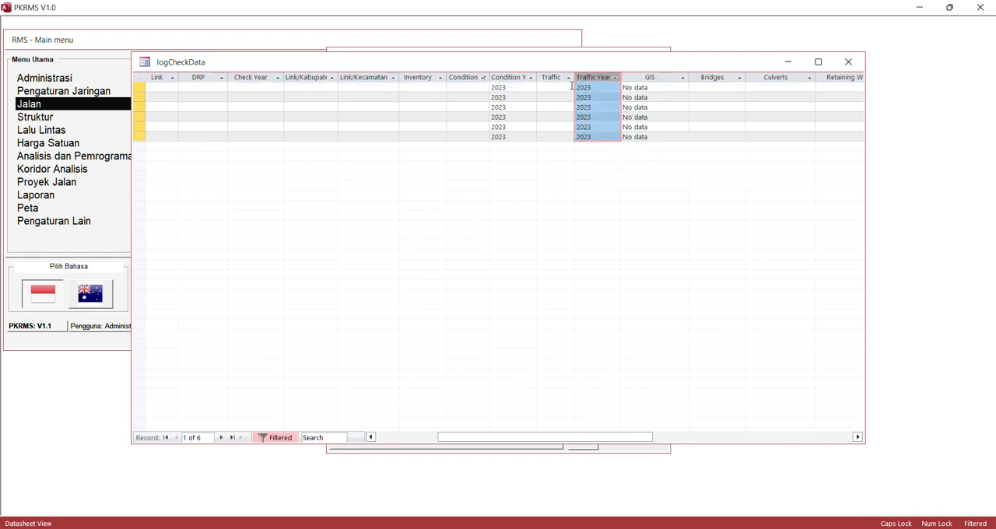
click(561, 78)
click(569, 77)
key(Escape)
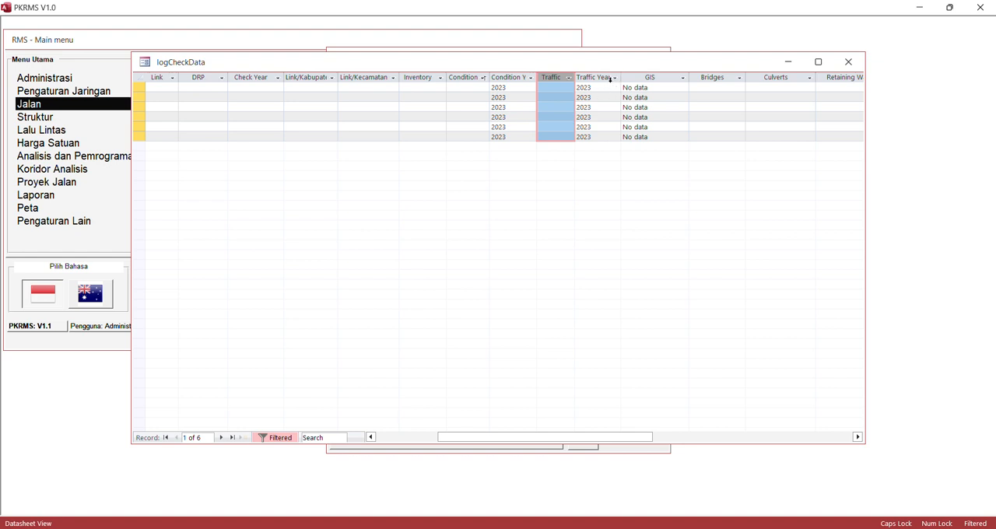
- Examine the GIS column of the data check log for the listed roads
click(683, 78)
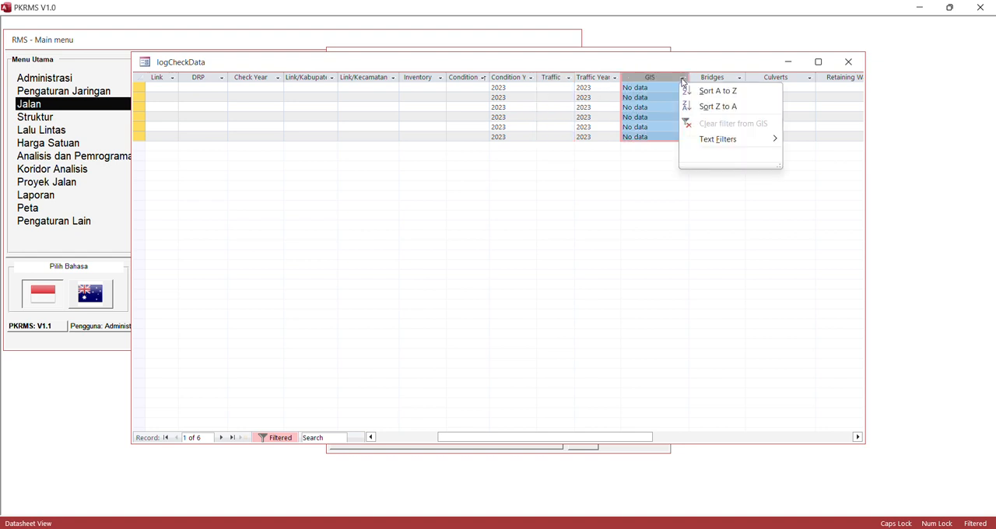
click(654, 92)
click(683, 78)
click(651, 87)
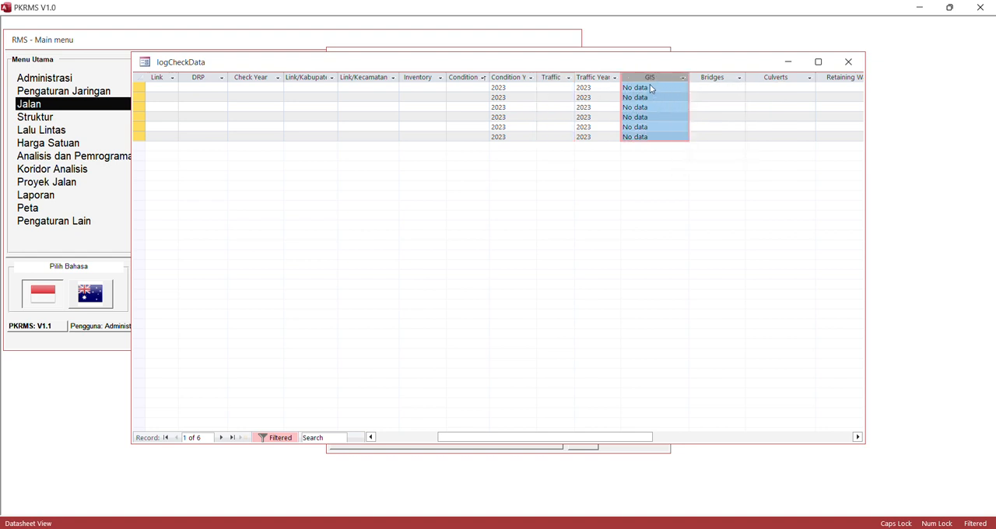
click(651, 87)
click(667, 116)
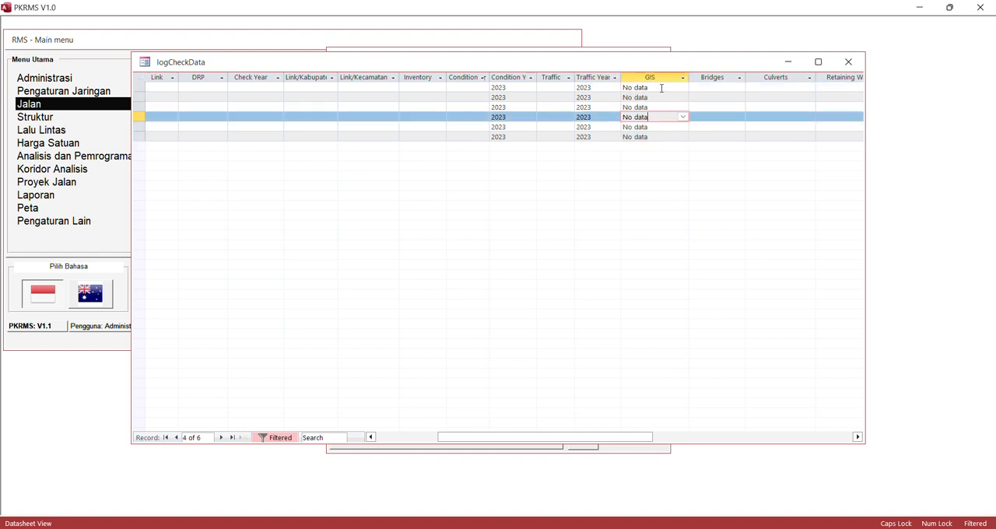
click(661, 96)
click(661, 88)
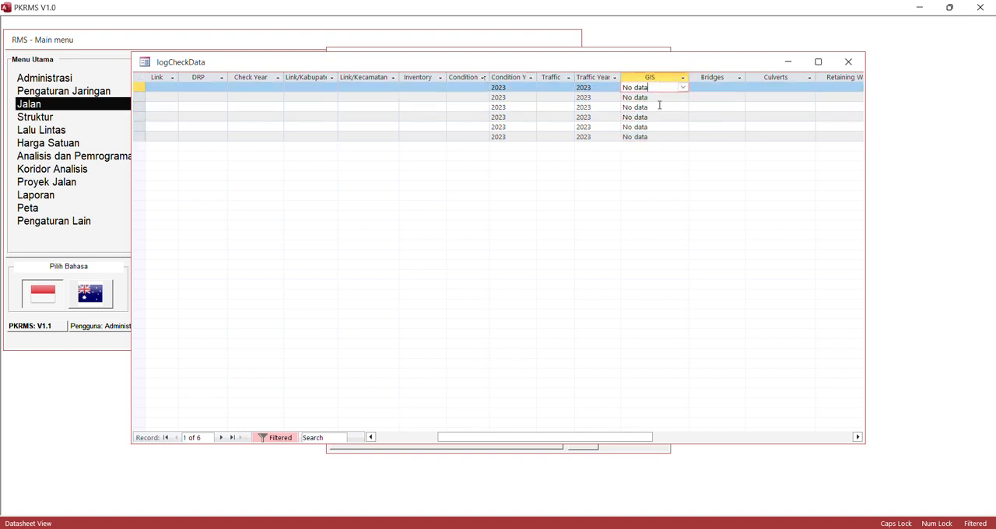
click(656, 99)
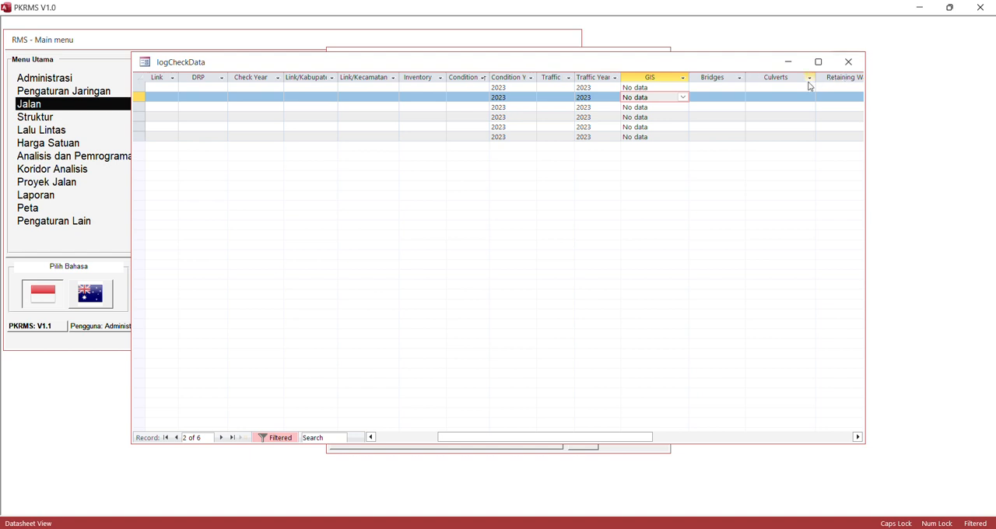